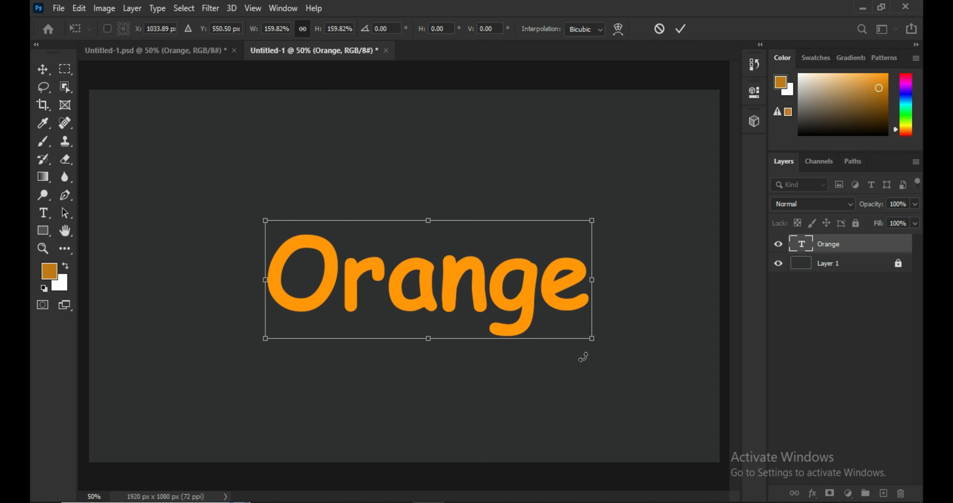
Step: Scale the "Orange" text up to about 200% and shift it toward the left half of the canvas
{"action": "left_click_drag", "start_coordinate": [563, 317], "coordinate": [639, 371]}
{"action": "left_click_drag", "start_coordinate": [547, 300], "coordinate": [468, 287]}
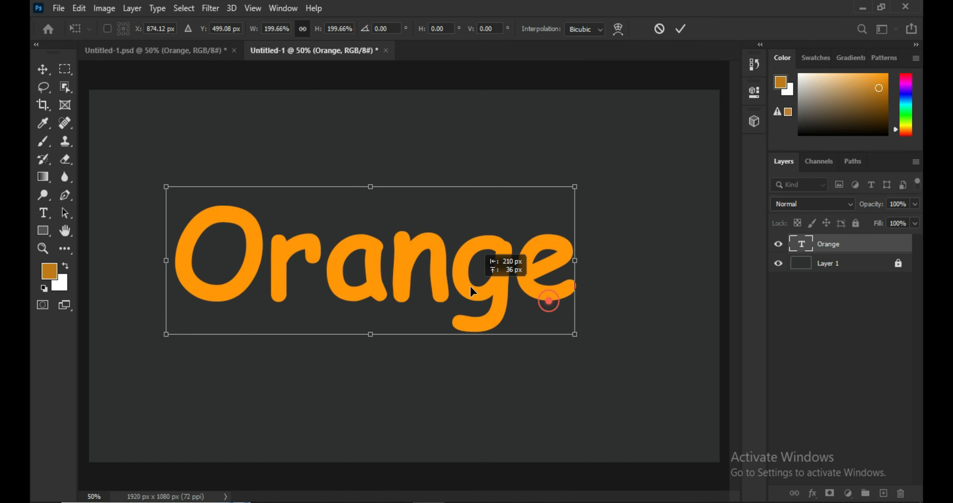
{"action": "left_click", "coordinate": [494, 378]}
{"action": "key", "text": "Return"}
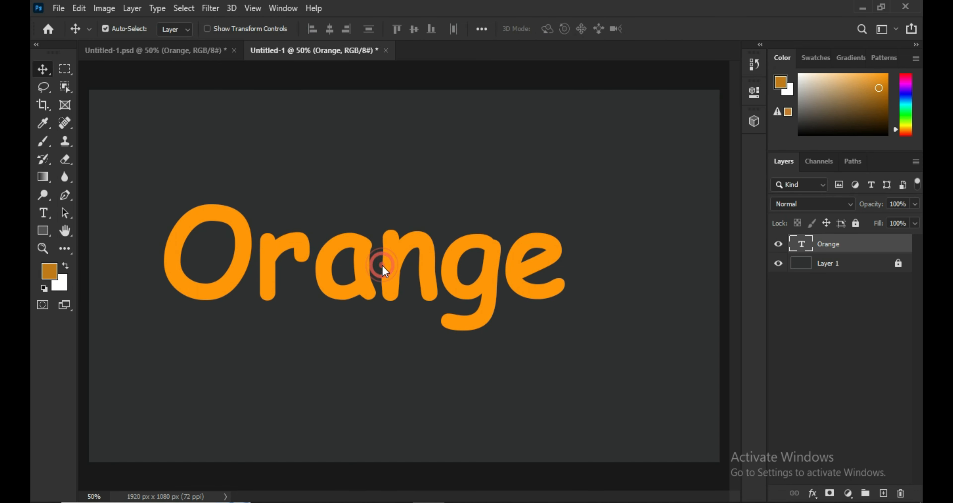
Step: Recolor the whole "Orange" text to a darker, fully saturated orange
{"action": "double_click", "coordinate": [383, 265]}
{"action": "left_click", "coordinate": [48, 271]}
{"action": "left_click_drag", "start_coordinate": [470, 144], "coordinate": [484, 143]}
{"action": "left_click", "coordinate": [601, 89]}
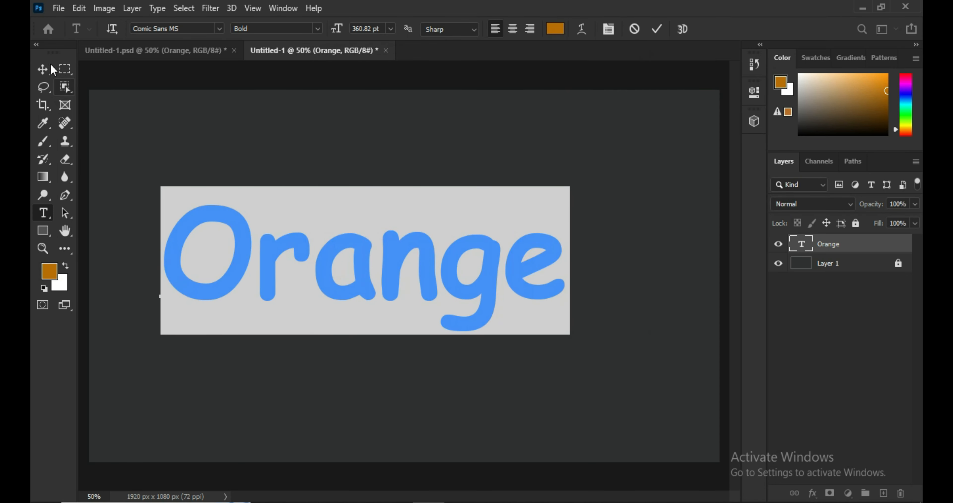
{"action": "left_click", "coordinate": [43, 69]}
{"action": "left_click", "coordinate": [334, 184]}
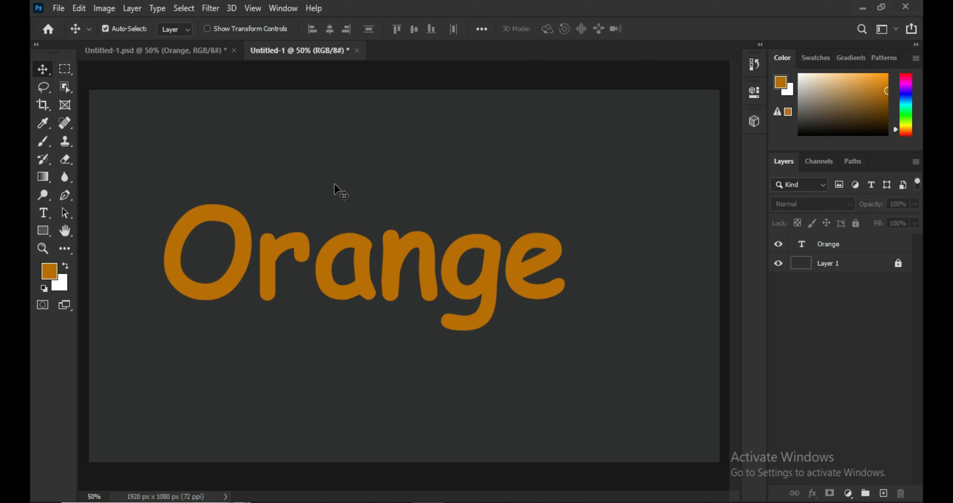
Step: Add a Bevel & Emboss effect to the Orange layer, reset to defaults, with depth 81%, size 38 px and soften 4 px
{"action": "left_click", "coordinate": [859, 245]}
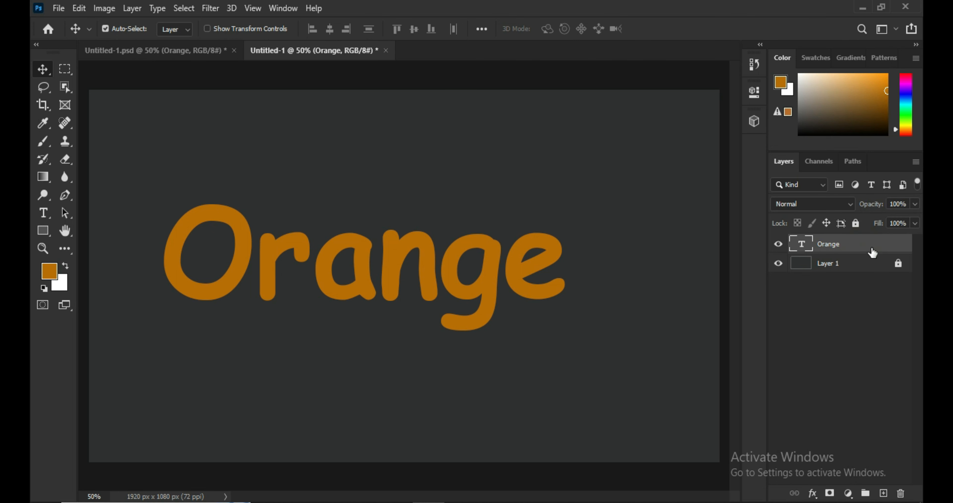
{"action": "double_click", "coordinate": [873, 248]}
{"action": "left_click", "coordinate": [523, 164]}
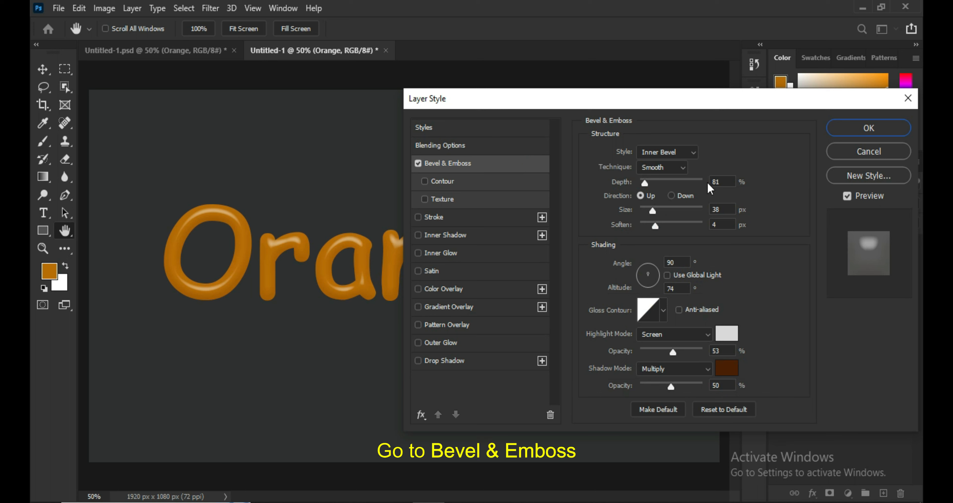
{"action": "left_click", "coordinate": [714, 409]}
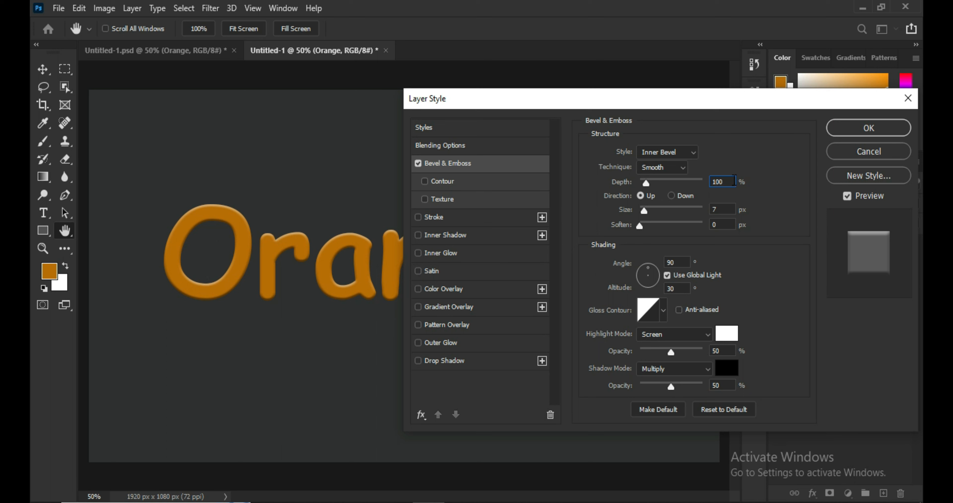
{"action": "double_click", "coordinate": [735, 180]}
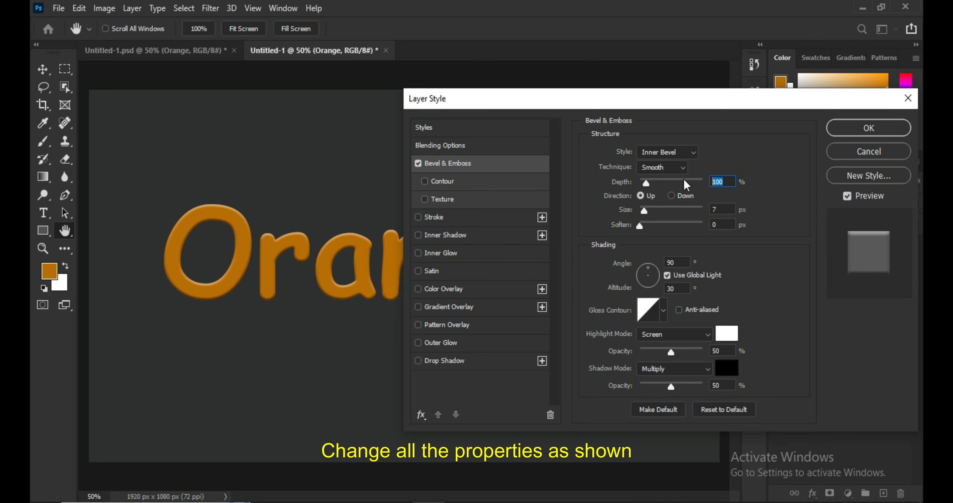
{"action": "type", "text": "81"}
{"action": "double_click", "coordinate": [721, 209]}
{"action": "type", "text": "38"}
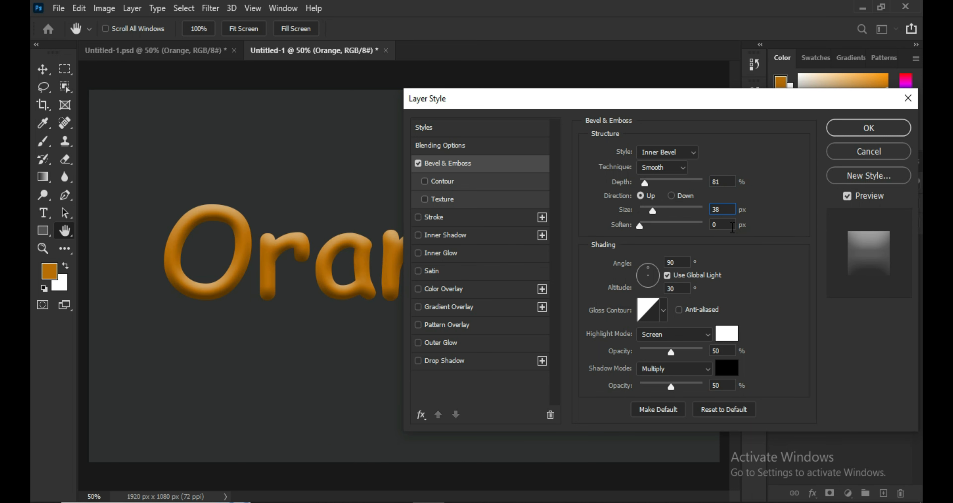
{"action": "double_click", "coordinate": [719, 224]}
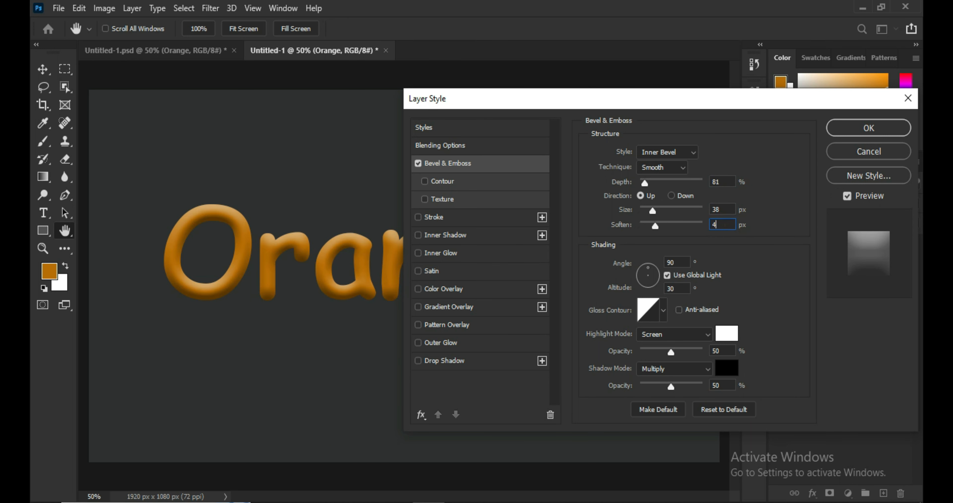
Step: Turn off global light for the bevel shading and set its altitude to 73°
{"action": "left_click_drag", "start_coordinate": [569, 99], "coordinate": [477, 116]}
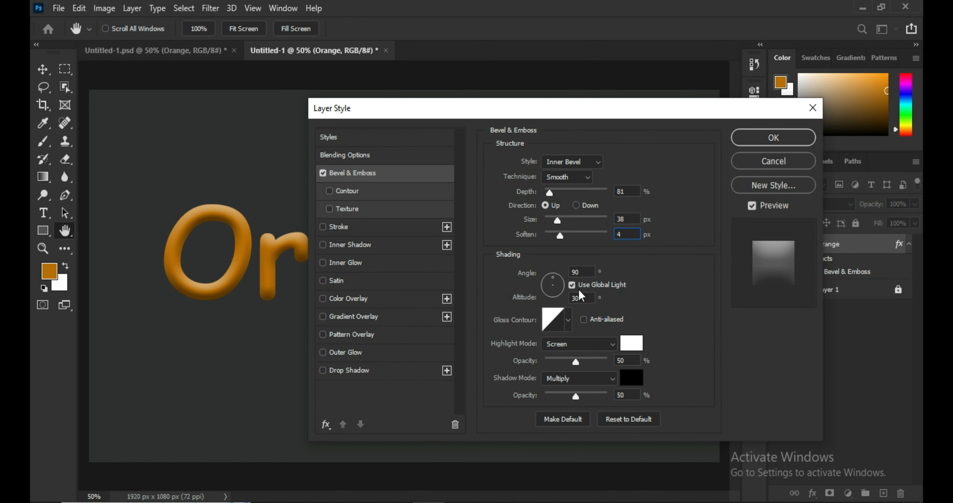
{"action": "left_click", "coordinate": [572, 285]}
{"action": "double_click", "coordinate": [579, 297]}
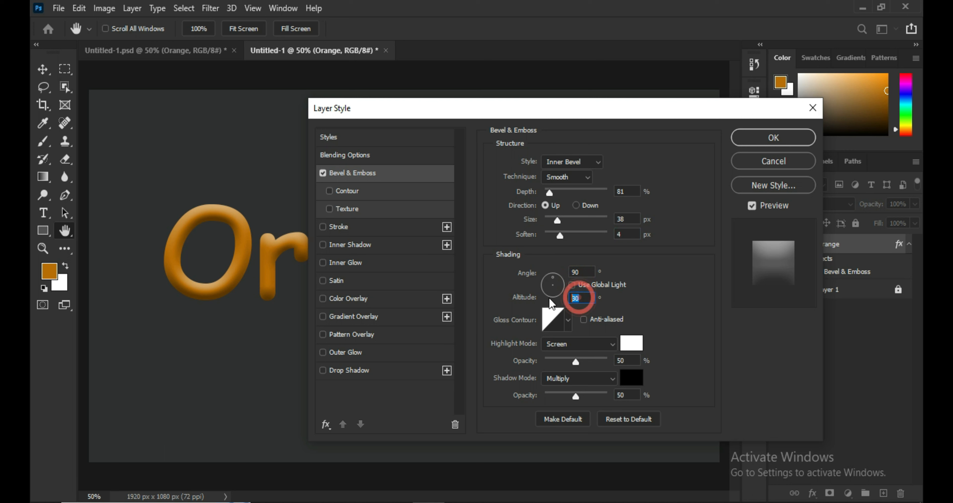
{"action": "type", "text": "73"}
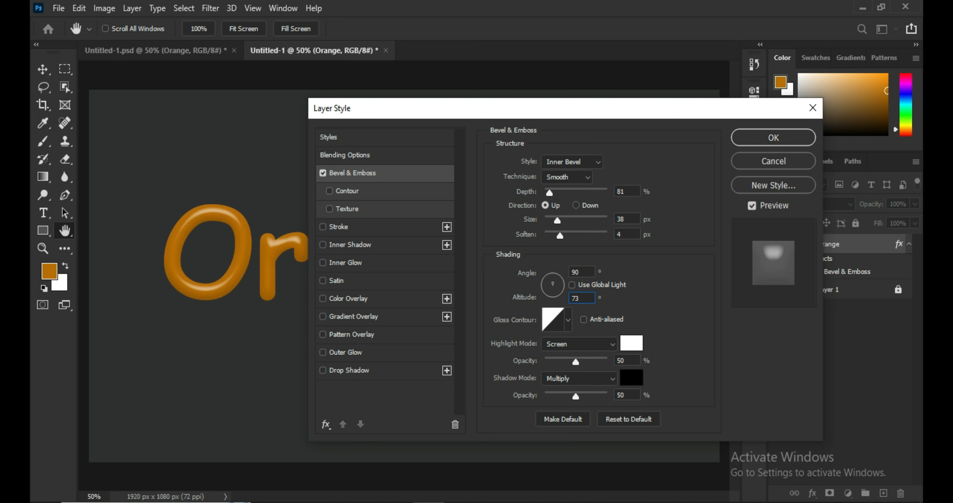
{"action": "scroll", "coordinate": [550, 299], "scroll_direction": "up", "scroll_amount": 15}
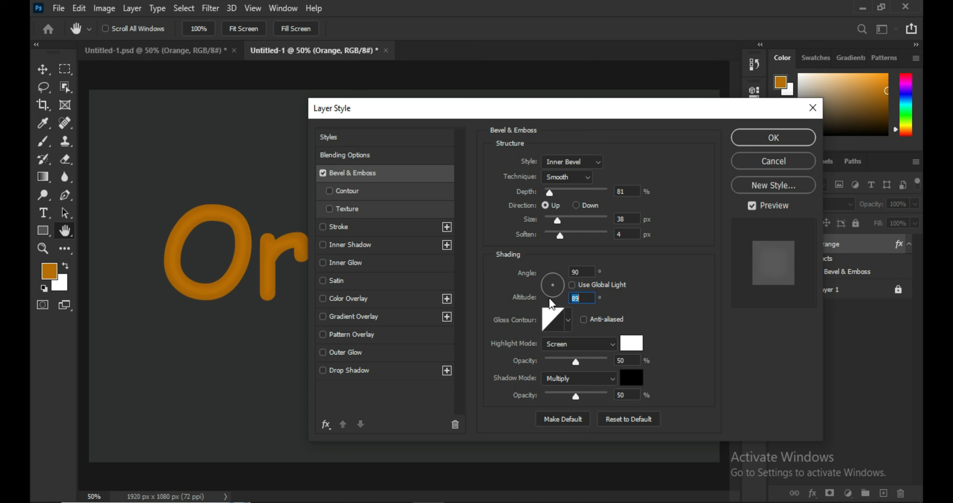
{"action": "scroll", "coordinate": [552, 303], "scroll_direction": "down", "scroll_amount": 8}
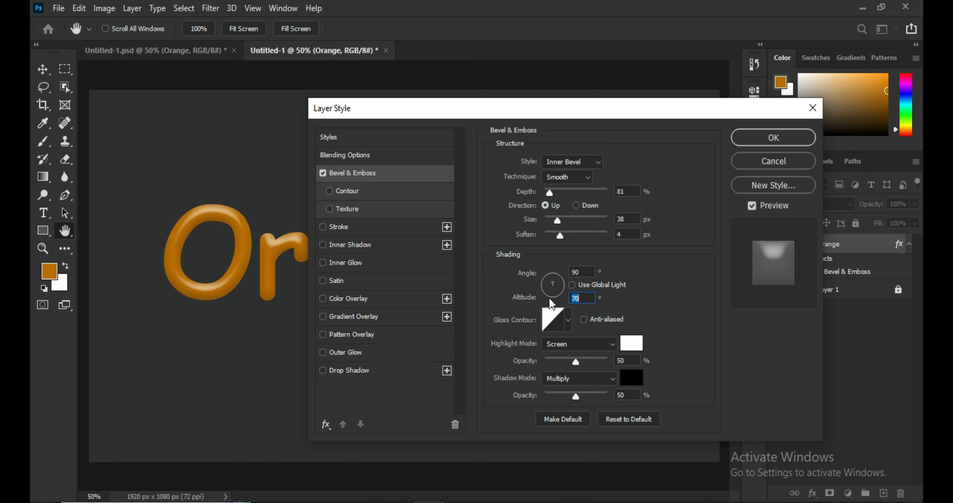
{"action": "scroll", "coordinate": [551, 304], "scroll_direction": "up", "scroll_amount": 2}
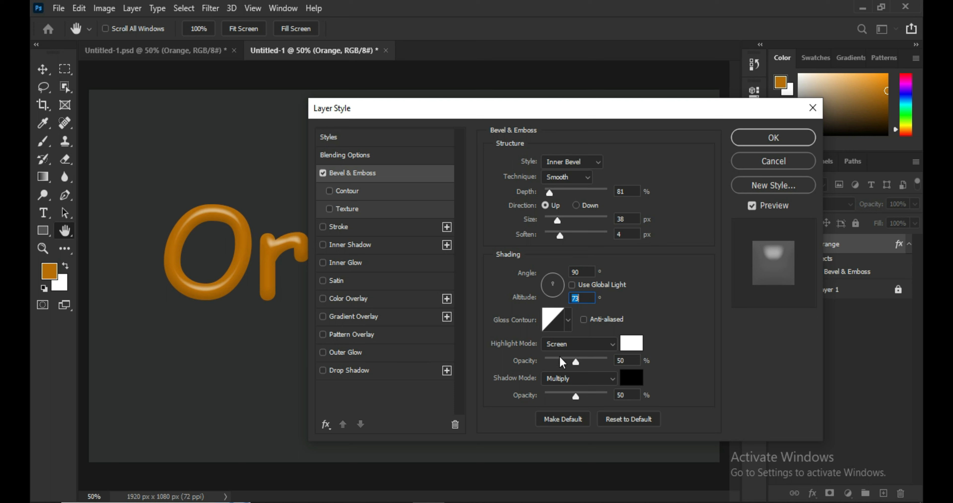
Step: Set the bevel's highlight opacity to 60% and change its shadow color to dark brown
{"action": "left_click_drag", "start_coordinate": [633, 363], "coordinate": [585, 367]}
{"action": "type", "text": "60"}
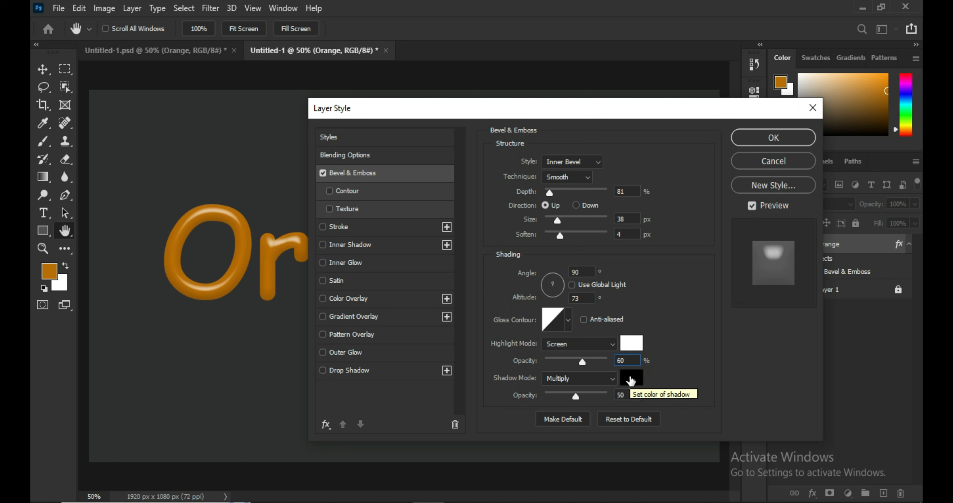
{"action": "left_click", "coordinate": [631, 380]}
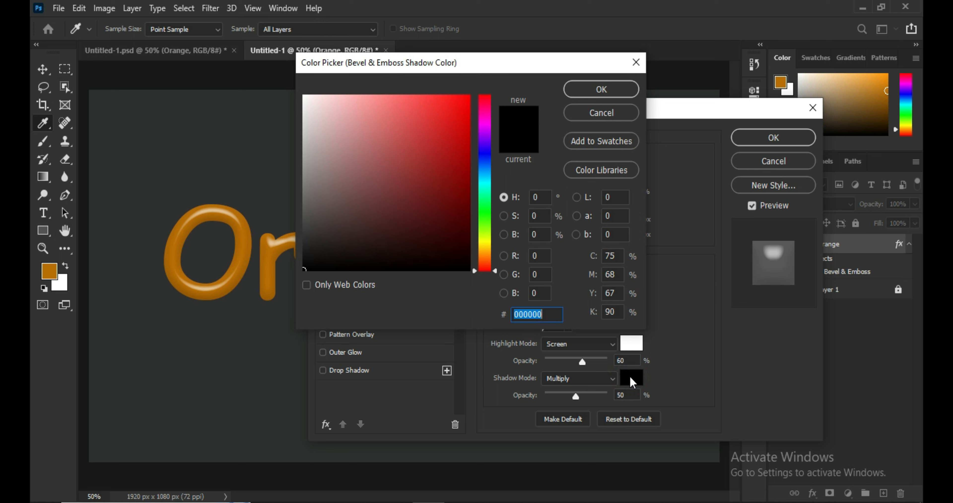
{"action": "left_click_drag", "start_coordinate": [484, 245], "coordinate": [483, 257]}
{"action": "left_click", "coordinate": [469, 213]}
{"action": "left_click", "coordinate": [470, 208]}
{"action": "left_click", "coordinate": [579, 89]}
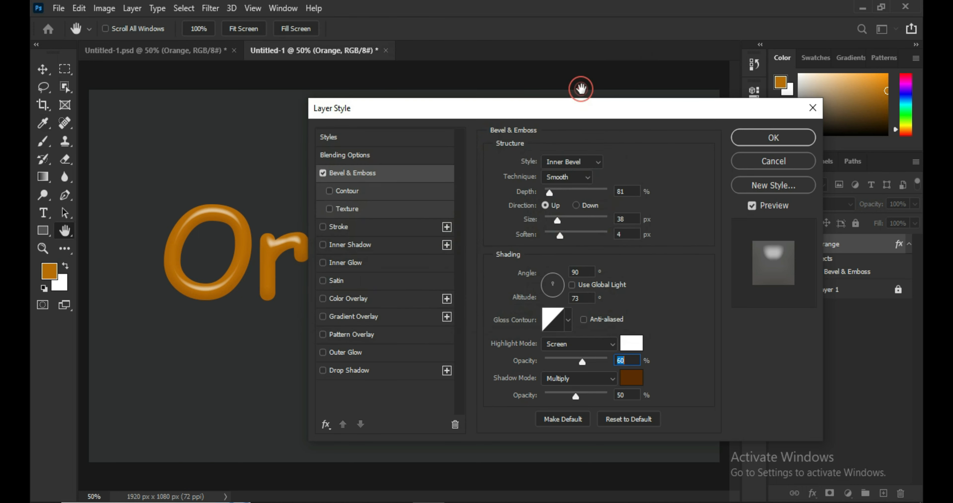
Step: Add a bevel texture using the orange third pattern in the Trees group, with depth +1%, and apply the layer style
{"action": "left_click", "coordinate": [364, 211]}
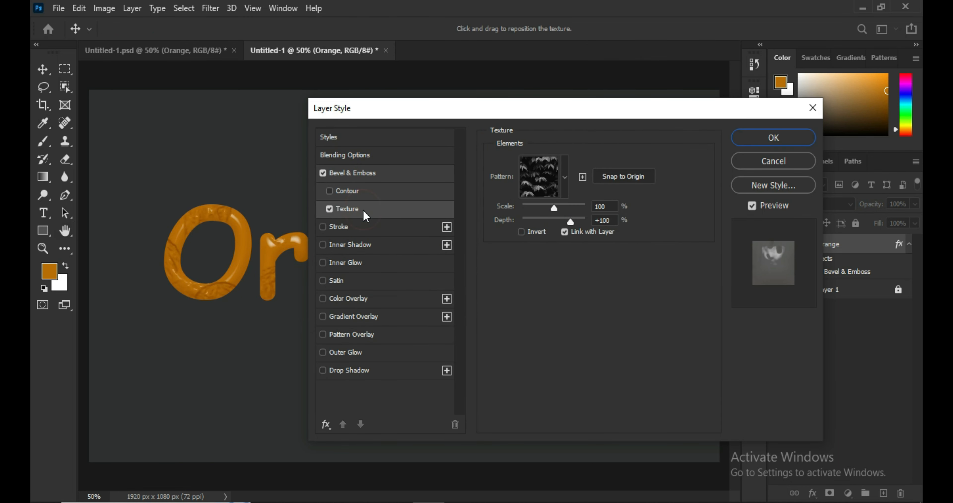
{"action": "left_click", "coordinate": [565, 177]}
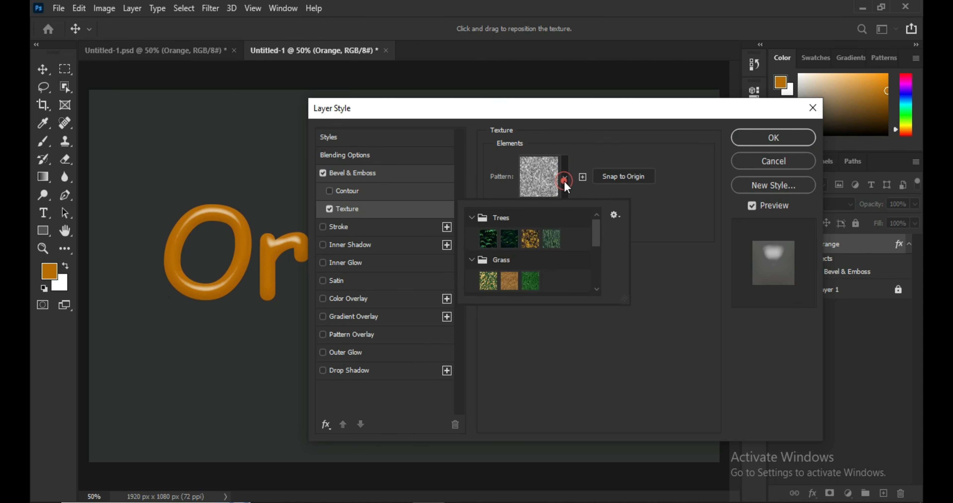
{"action": "left_click", "coordinate": [531, 238]}
{"action": "left_click", "coordinate": [531, 238]}
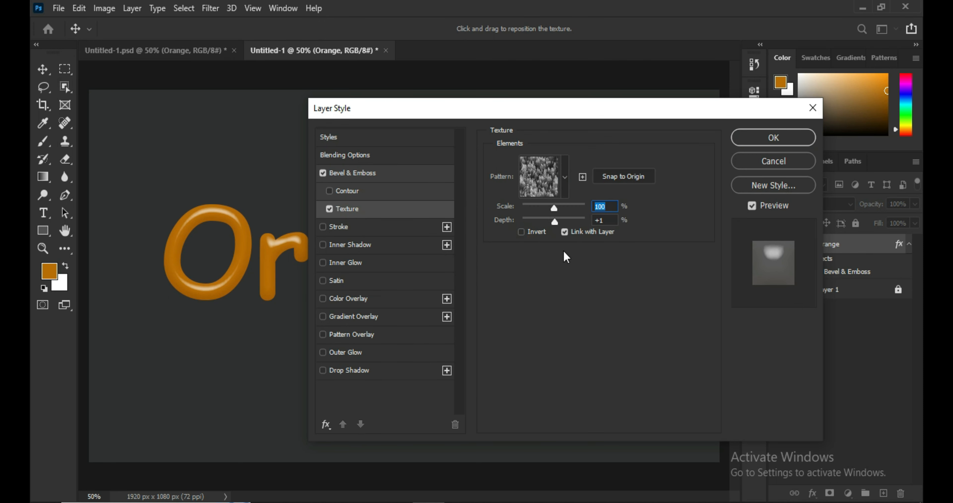
{"action": "left_click", "coordinate": [781, 143]}
Step: Raise the Orange layer's bevel texture depth to +3% and apply the change
{"action": "scroll", "coordinate": [337, 253], "scroll_direction": "up", "scroll_amount": 5}
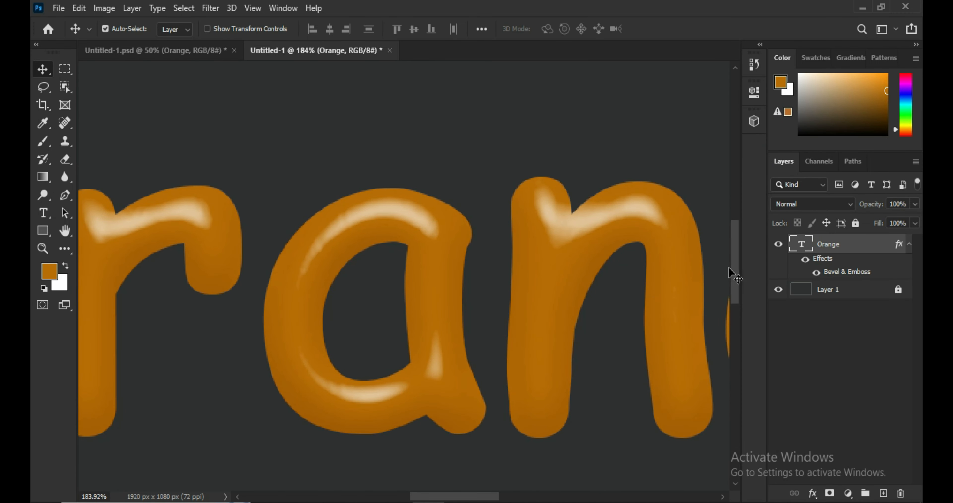
{"action": "scroll", "coordinate": [419, 285], "scroll_direction": "up", "scroll_amount": 3}
{"action": "scroll", "coordinate": [315, 238], "scroll_direction": "down", "scroll_amount": 3}
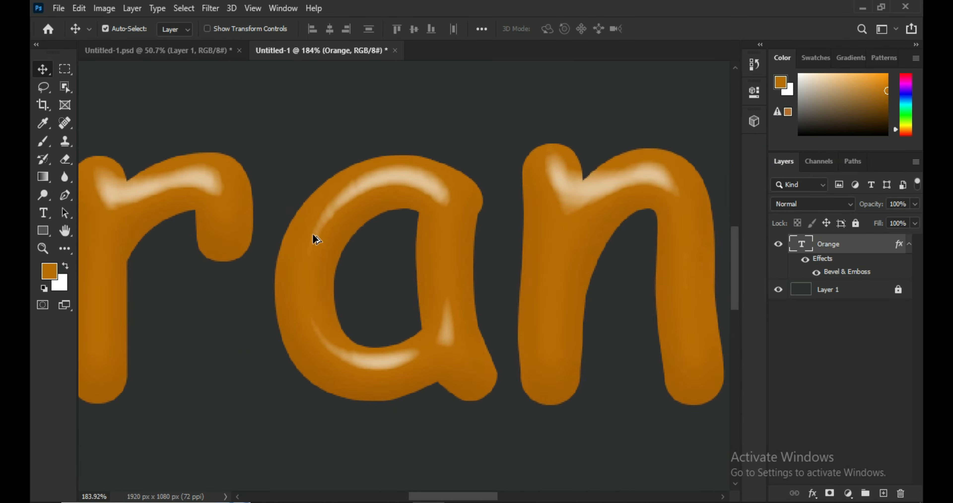
{"action": "scroll", "coordinate": [349, 223], "scroll_direction": "up", "scroll_amount": 3}
{"action": "left_click", "coordinate": [878, 250]}
{"action": "double_click", "coordinate": [878, 250]}
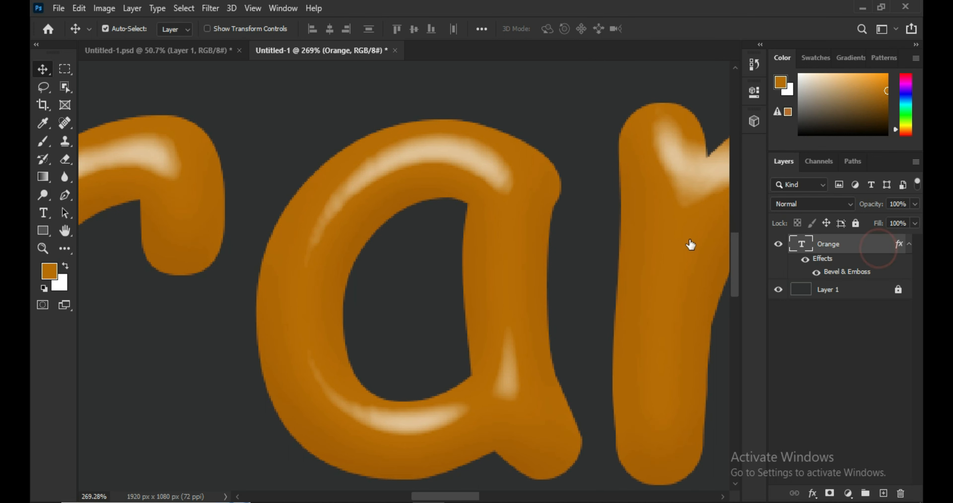
{"action": "left_click", "coordinate": [465, 195]}
{"action": "left_click", "coordinate": [425, 192]}
{"action": "left_click", "coordinate": [424, 193]}
{"action": "left_click", "coordinate": [685, 204]}
{"action": "key", "text": "Up"}
{"action": "key", "text": "Up"}
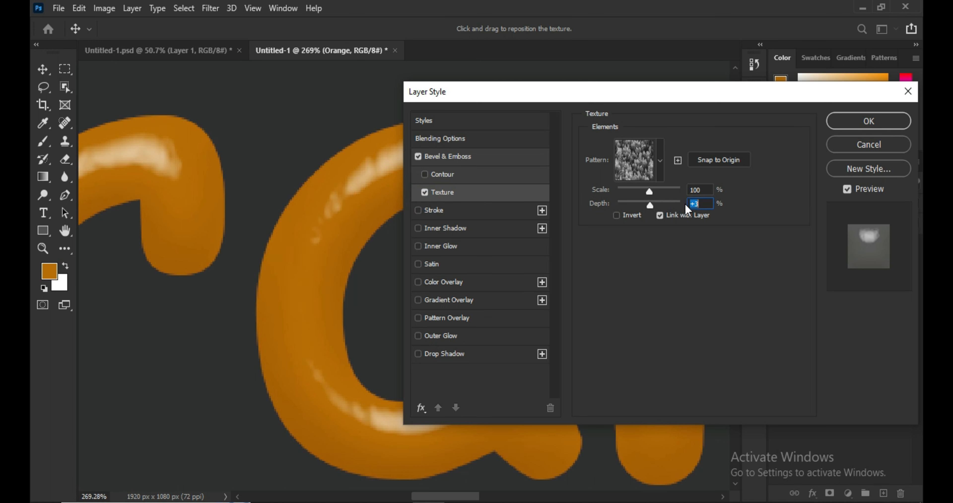
{"action": "left_click", "coordinate": [845, 126]}
Step: Enable a Drop Shadow on the Orange layer, keep Outer Glow off, and reset the shadow to its default settings
{"action": "scroll", "coordinate": [515, 371], "scroll_direction": "down", "scroll_amount": 10}
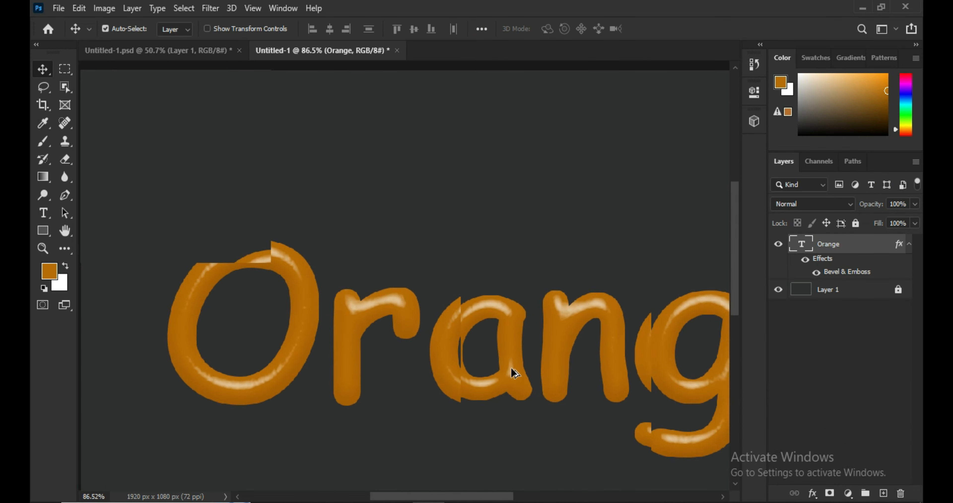
{"action": "left_click_drag", "start_coordinate": [514, 378], "coordinate": [421, 311]}
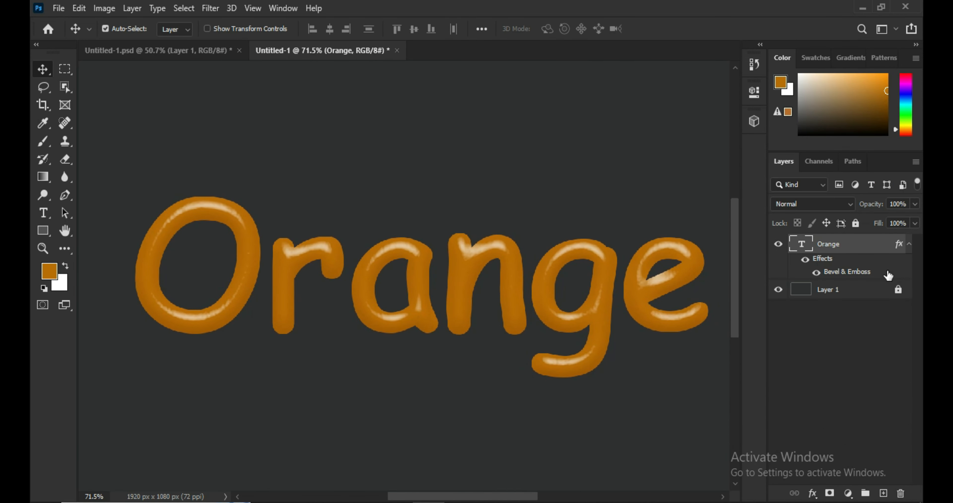
{"action": "left_click", "coordinate": [865, 252]}
{"action": "double_click", "coordinate": [865, 251]}
{"action": "left_click", "coordinate": [481, 338]}
{"action": "left_click", "coordinate": [479, 353]}
{"action": "left_click", "coordinate": [419, 335]}
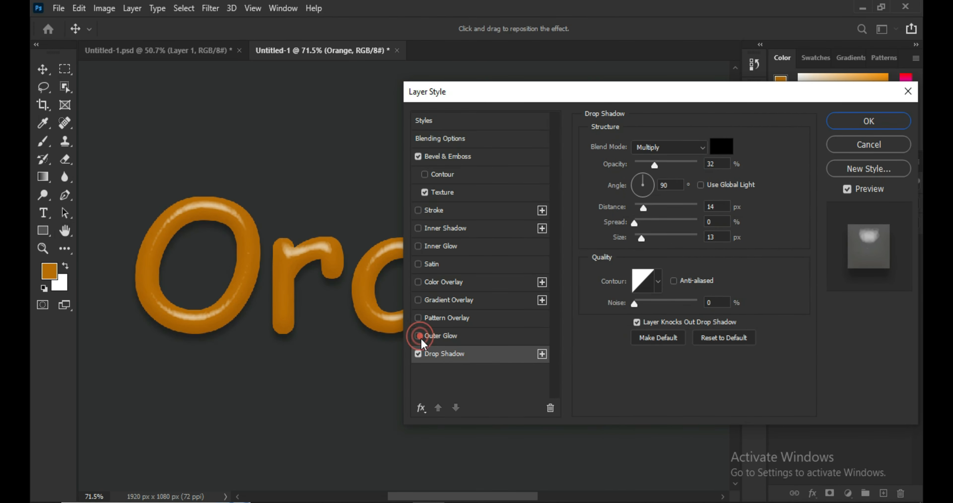
{"action": "left_click", "coordinate": [714, 340]}
{"action": "left_click_drag", "start_coordinate": [669, 89], "coordinate": [586, 103]}
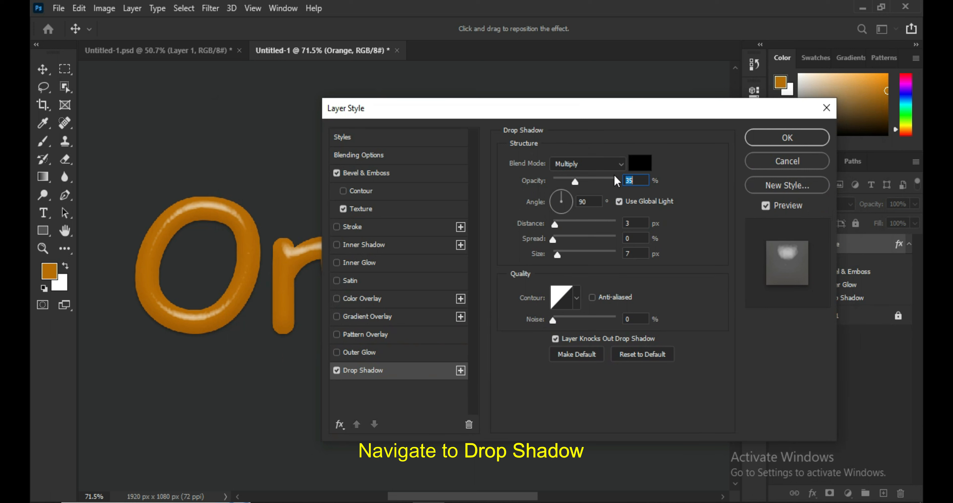
Step: Set the drop shadow to distance 14 px, size 13 px and opacity 32%, apply it, and fit the canvas to the window
{"action": "left_click", "coordinate": [636, 184]}
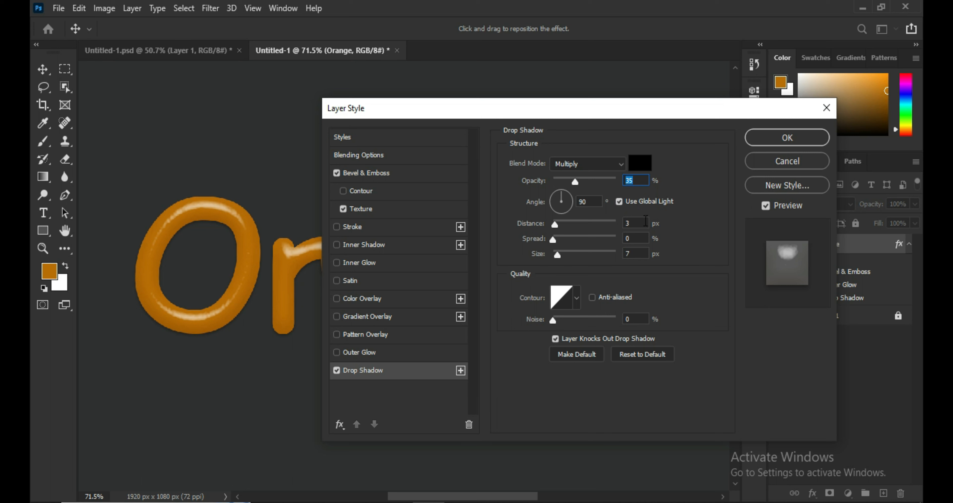
{"action": "type", "text": "154"}
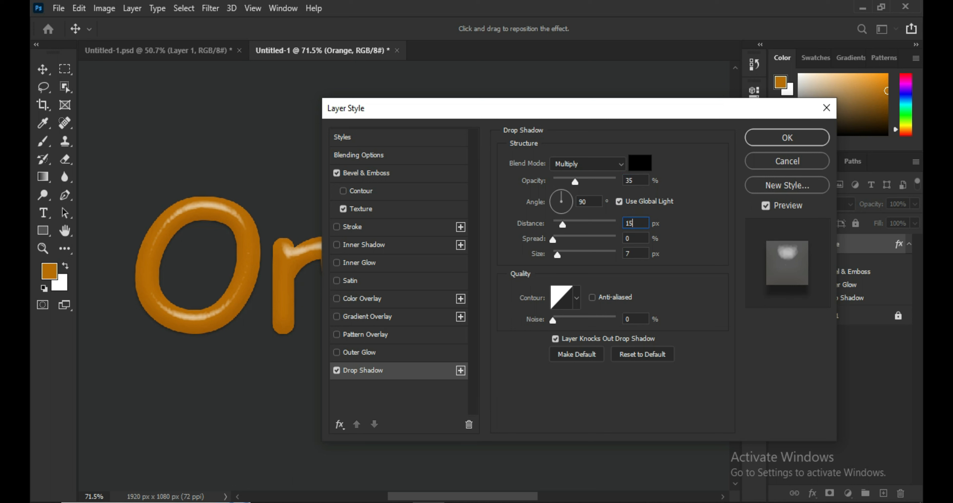
{"action": "key", "text": "BackSpace"}
{"action": "key", "text": "BackSpace"}
{"action": "type", "text": "4"}
{"action": "left_click", "coordinate": [635, 253]}
{"action": "type", "text": "13"}
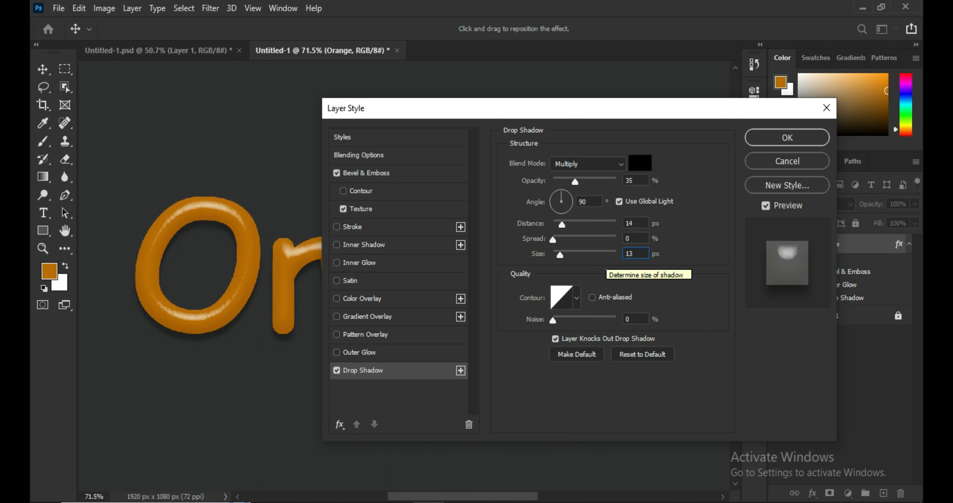
{"action": "left_click", "coordinate": [632, 180]}
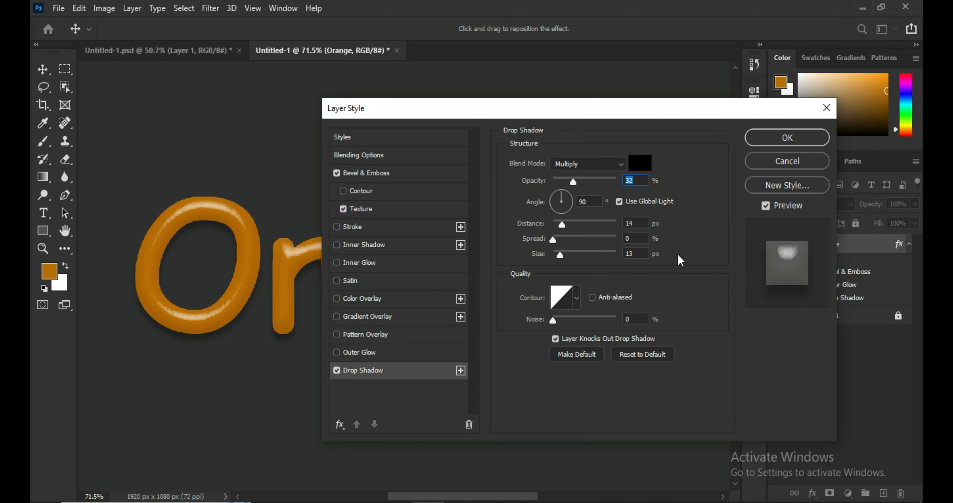
{"action": "left_click", "coordinate": [768, 137]}
{"action": "key", "text": "ctrl+0"}
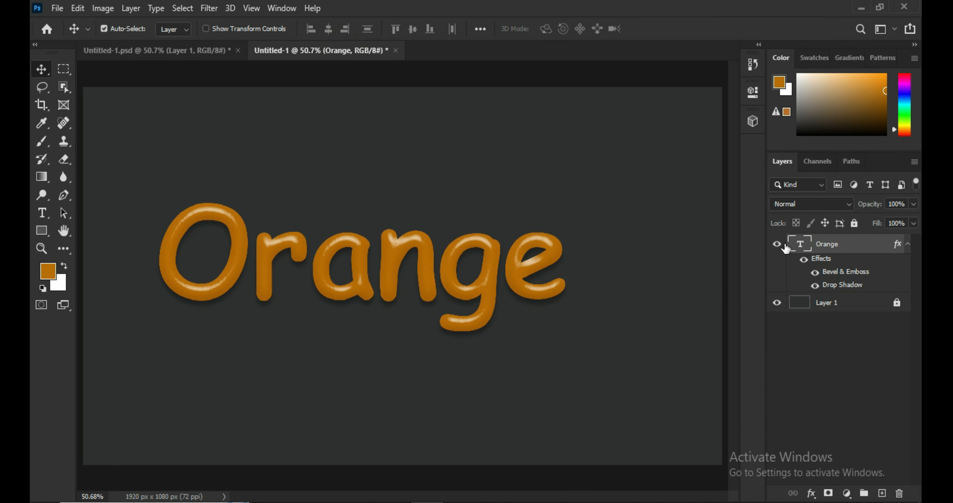
Step: Save the Orange layer's effects as a new style preset named "orange 1"
{"action": "left_click", "coordinate": [276, 9]}
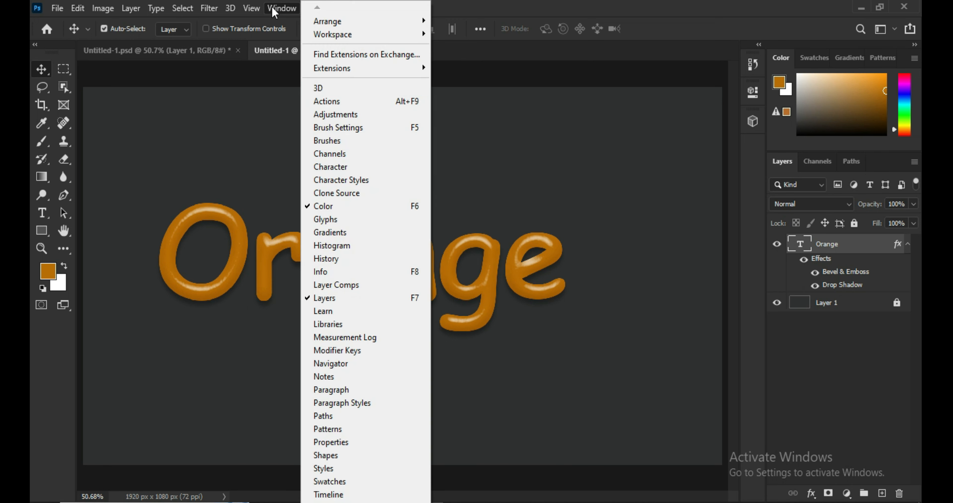
{"action": "left_click", "coordinate": [326, 468]}
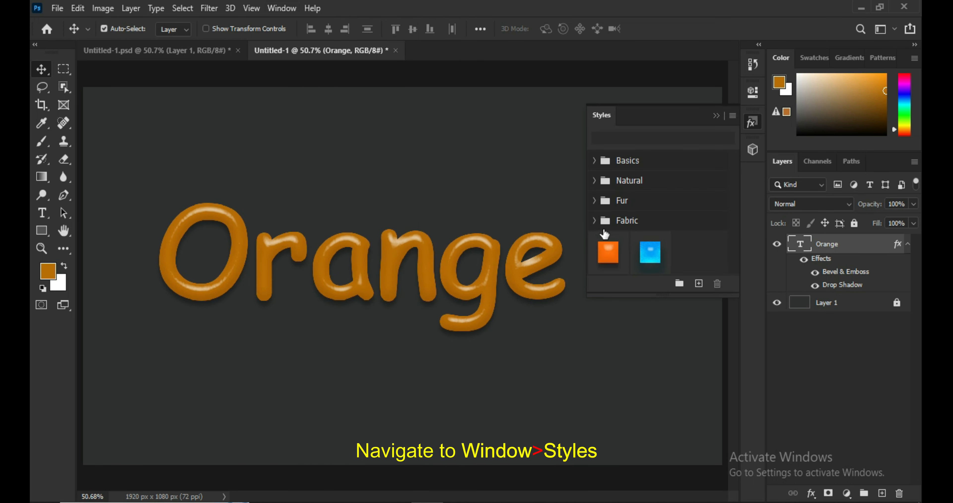
{"action": "left_click", "coordinate": [699, 284]}
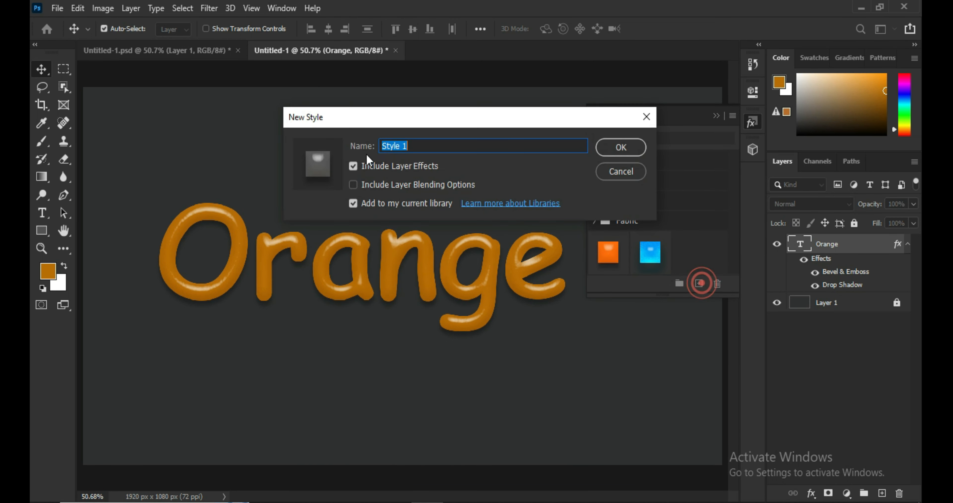
{"action": "type", "text": "orange"}
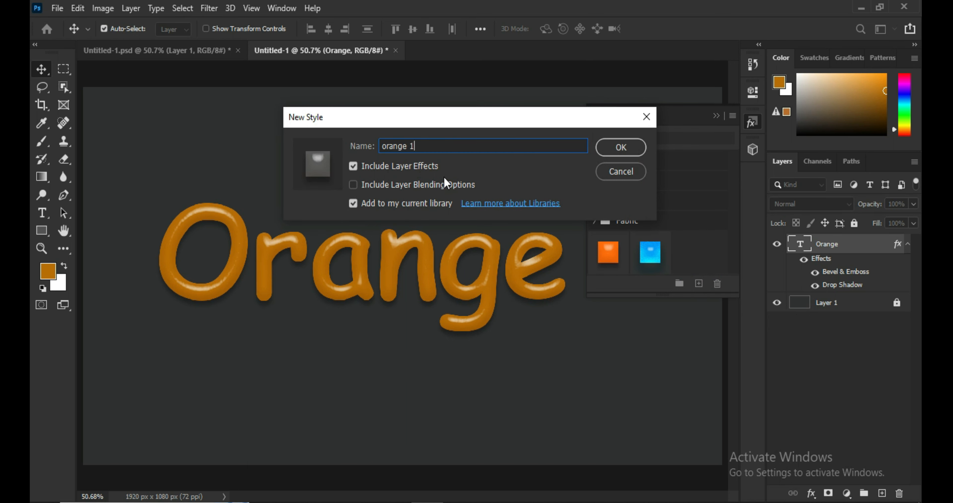
{"action": "left_click", "coordinate": [620, 147]}
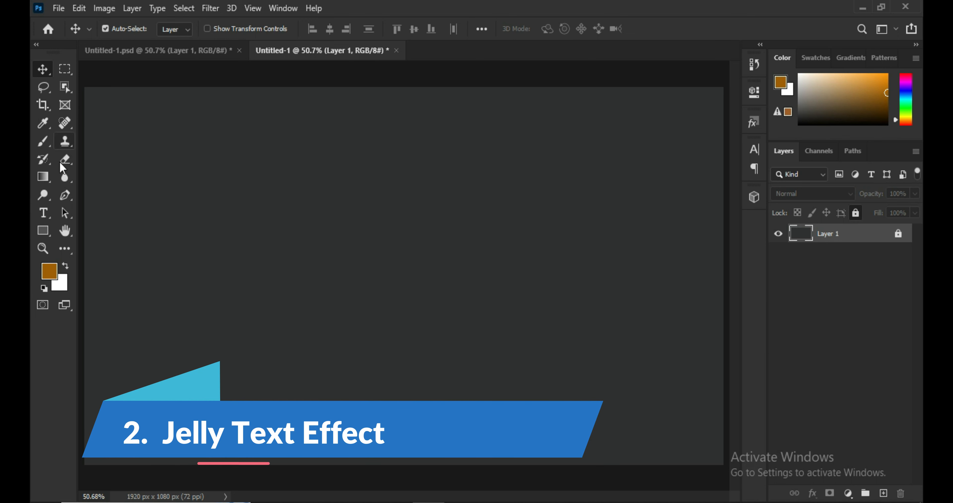
Step: Add the text "Jelly" in Comic Sans MS Bold at 150 pt on the empty canvas
{"action": "left_click", "coordinate": [48, 213]}
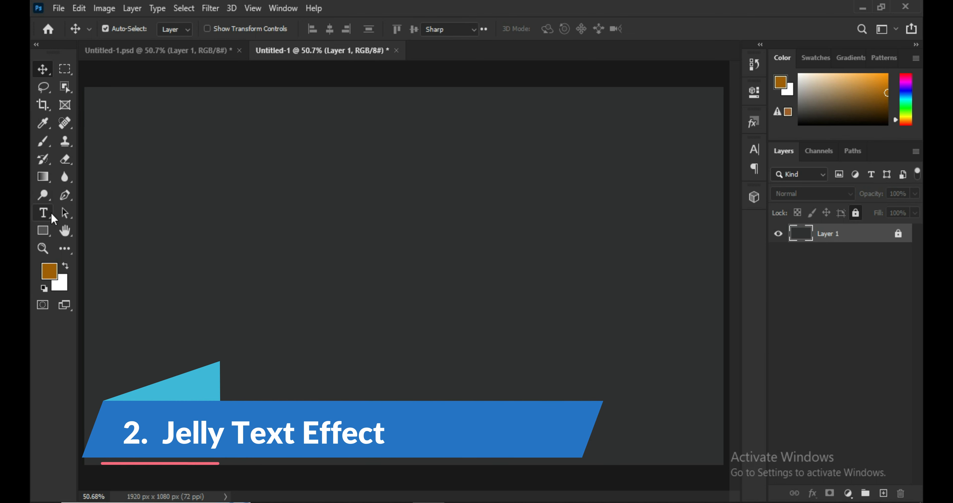
{"action": "left_click", "coordinate": [366, 28]}
{"action": "type", "text": "150"}
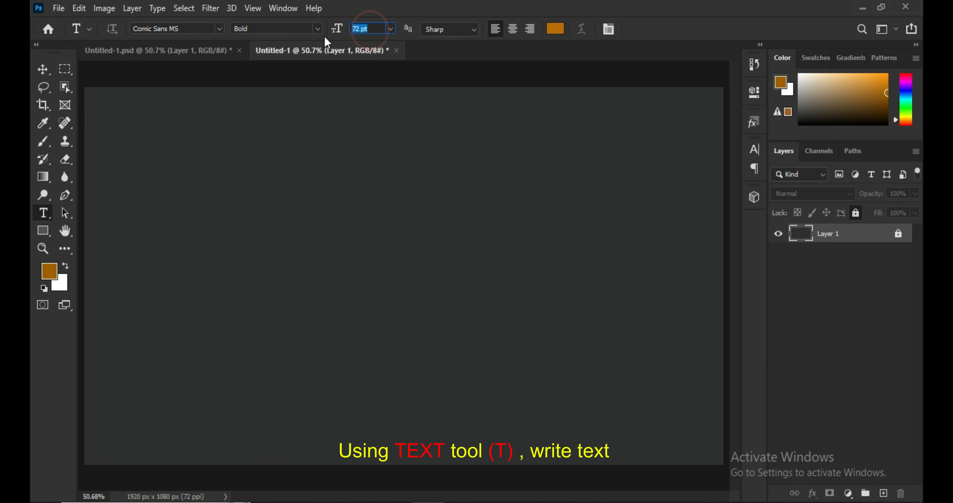
{"action": "left_click", "coordinate": [313, 249]}
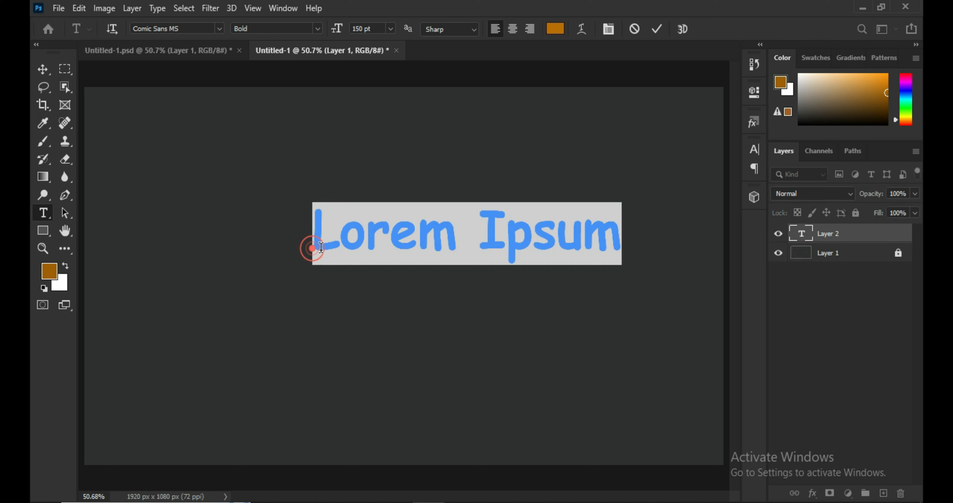
{"action": "type", "text": "Je"}
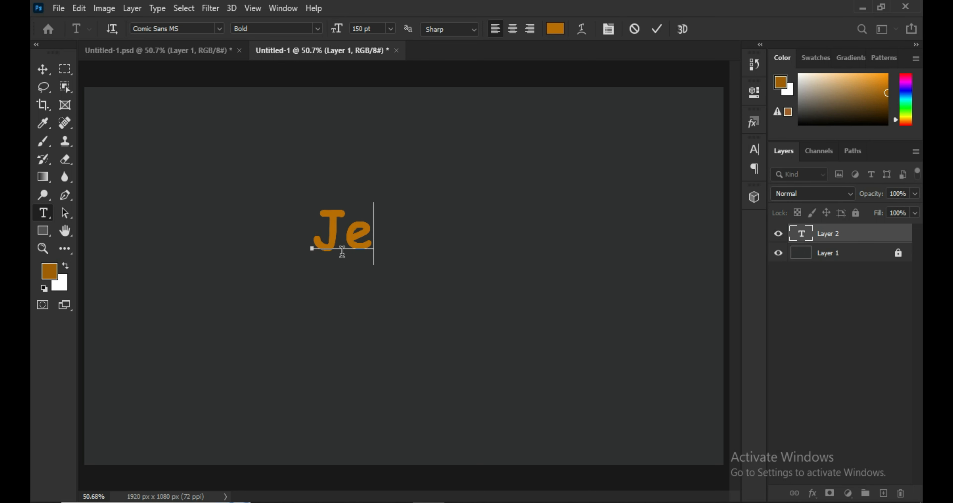
{"action": "type", "text": "lly"}
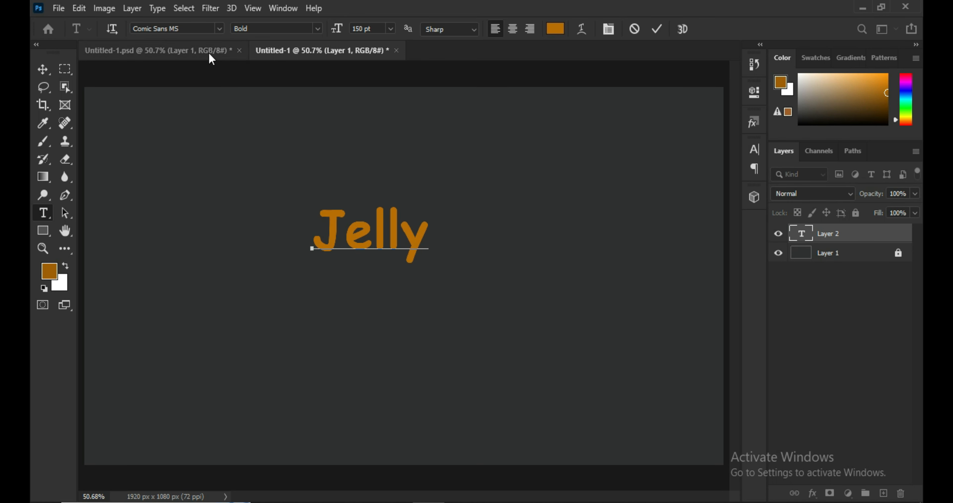
{"action": "key", "text": "ctrl+Return"}
Step: Scale the Jelly text to about 369% and centre it on the canvas
{"action": "key", "text": "v"}
{"action": "key", "text": "ctrl+t"}
{"action": "left_click_drag", "start_coordinate": [429, 263], "coordinate": [741, 441]}
{"action": "left_click_drag", "start_coordinate": [607, 344], "coordinate": [446, 301]}
{"action": "double_click", "coordinate": [447, 301]}
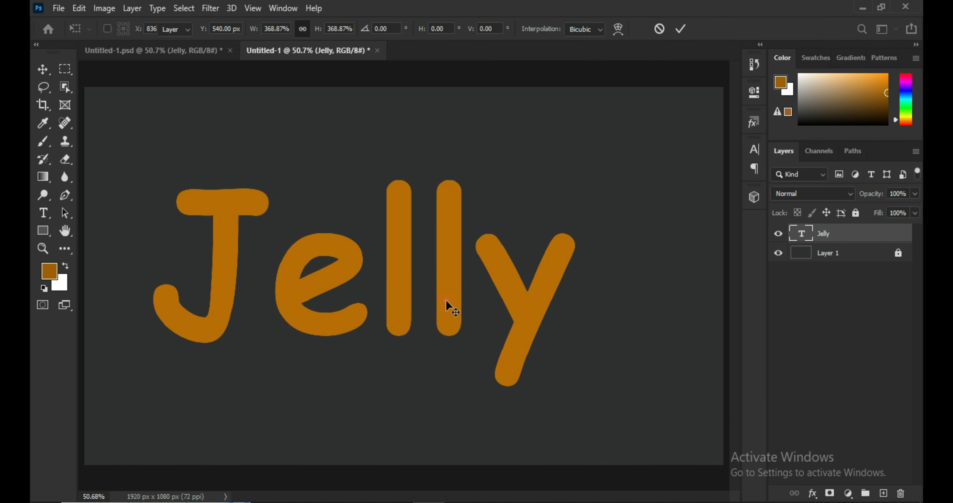
Step: Change the Jelly text's font to Franklin Gothic Medium and recentre the word on the canvas
{"action": "double_click", "coordinate": [434, 290]}
{"action": "left_click", "coordinate": [221, 30]}
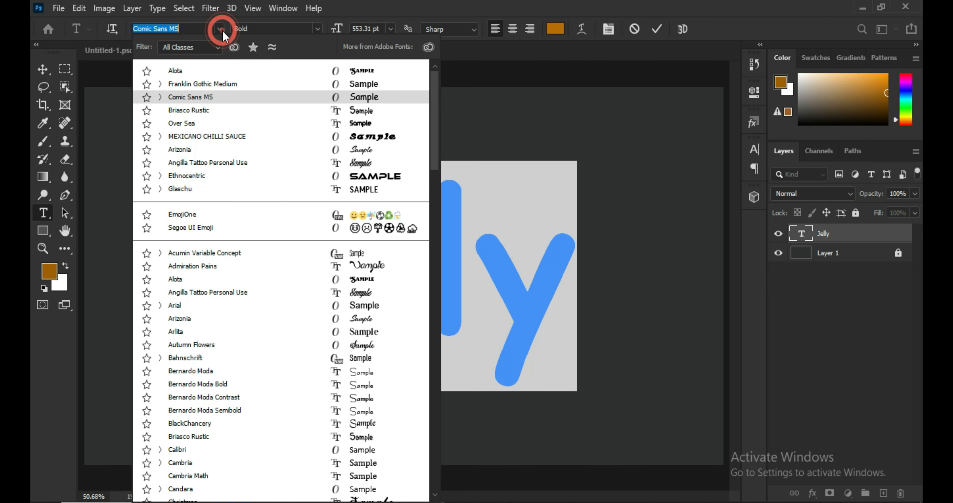
{"action": "left_click", "coordinate": [297, 87]}
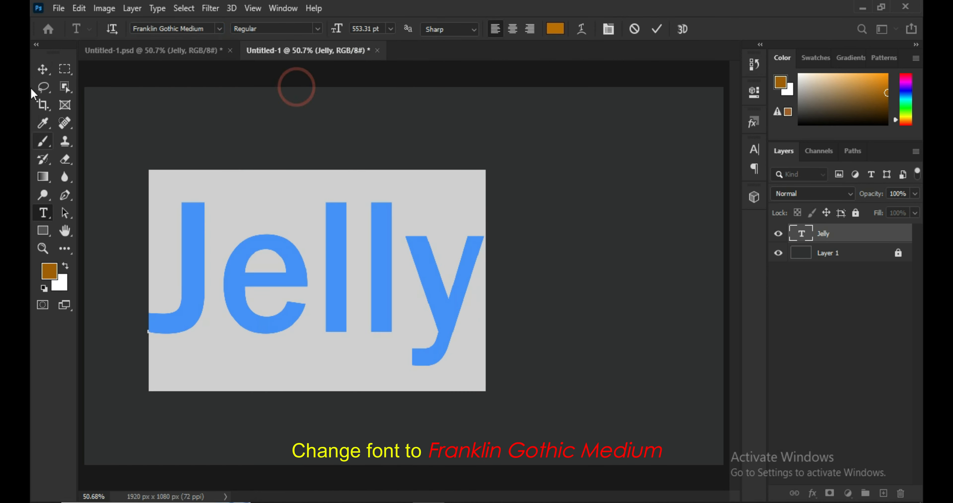
{"action": "left_click", "coordinate": [43, 70]}
{"action": "left_click_drag", "start_coordinate": [360, 259], "coordinate": [402, 246]}
Step: Enable a Color Overlay on the Jelly layer and set its colour's hue to 205°
{"action": "double_click", "coordinate": [888, 231]}
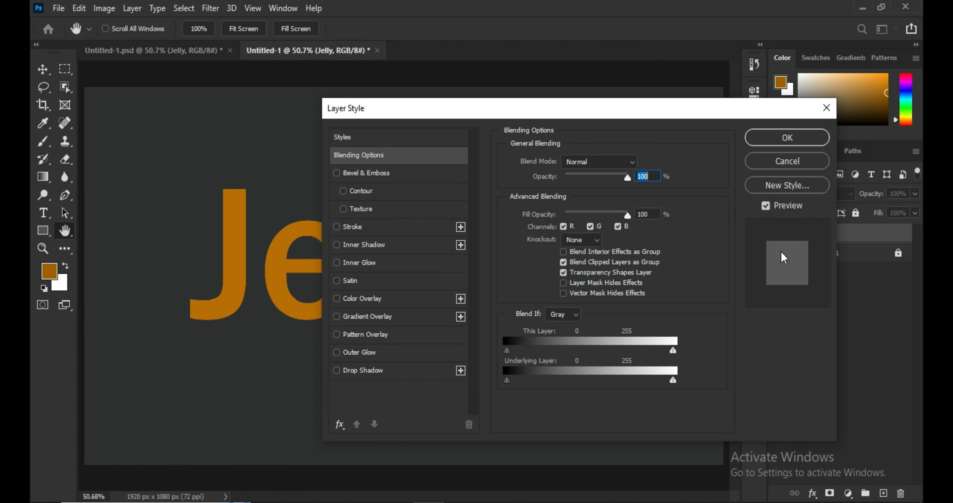
{"action": "left_click", "coordinate": [404, 298]}
{"action": "left_click_drag", "start_coordinate": [578, 111], "coordinate": [700, 109]}
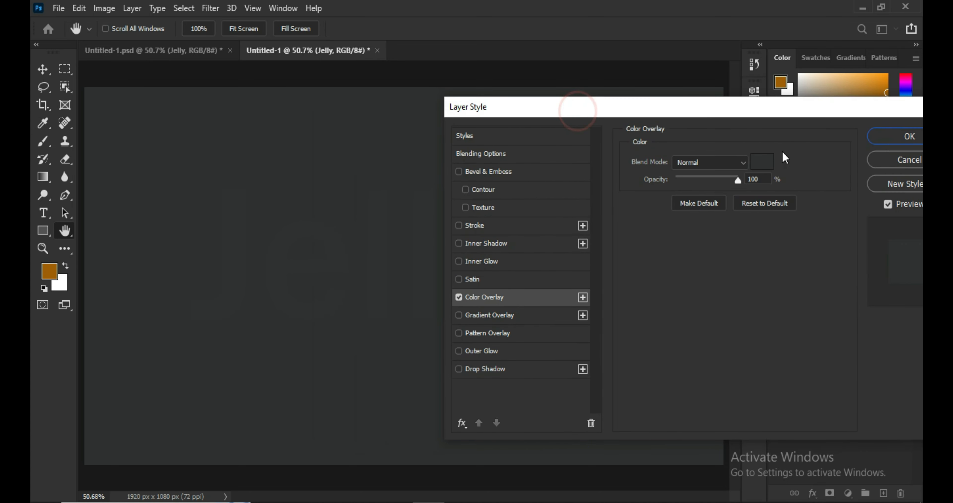
{"action": "left_click", "coordinate": [762, 162]}
{"action": "double_click", "coordinate": [551, 198]}
{"action": "key", "text": "Up"}
{"action": "key", "text": "Up"}
{"action": "key", "text": "Up"}
{"action": "key", "text": "Up"}
{"action": "key", "text": "Up"}
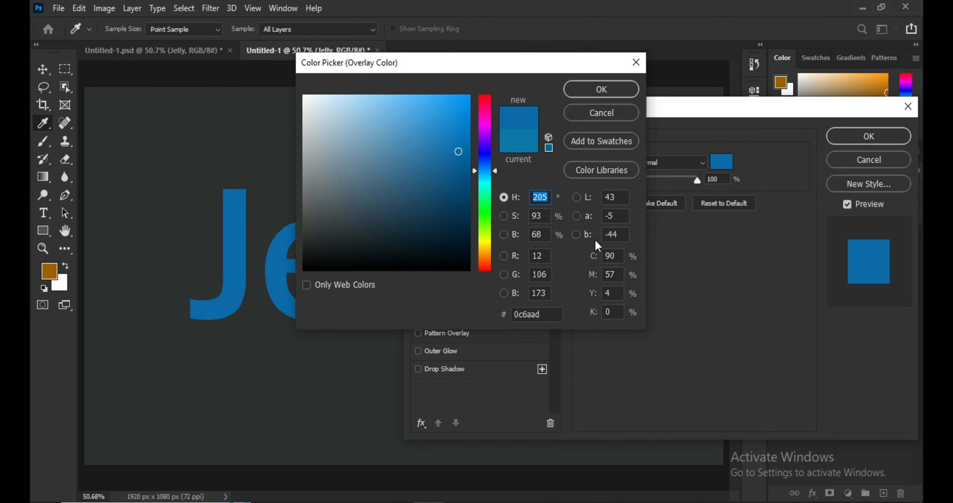
Step: Raise the overlay colour's saturation, set its brightness to 100%, and accept the colour
{"action": "left_click", "coordinate": [543, 217]}
{"action": "key", "text": "Up"}
{"action": "key", "text": "Up"}
{"action": "key", "text": "Up"}
{"action": "key", "text": "Up"}
{"action": "key", "text": "Up"}
{"action": "key", "text": "Tab"}
{"action": "type", "text": "100"}
{"action": "key", "text": "Return"}
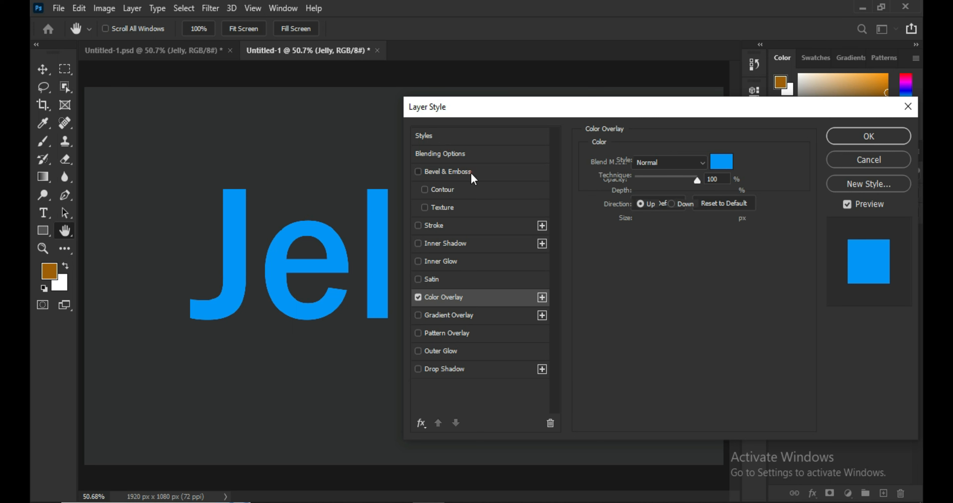
Step: Enable Bevel & Emboss on the Jelly layer with depth 157% and size 36 px
{"action": "left_click", "coordinate": [472, 177]}
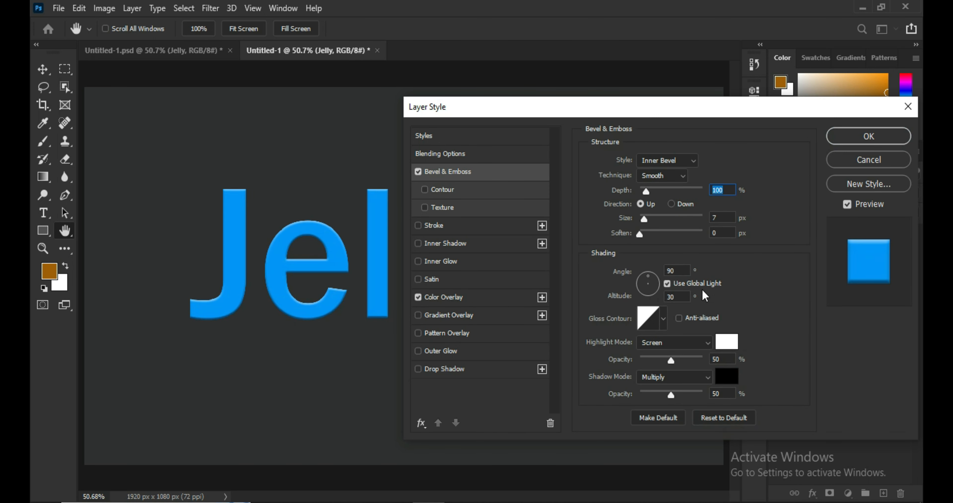
{"action": "double_click", "coordinate": [719, 190]}
{"action": "type", "text": "157"}
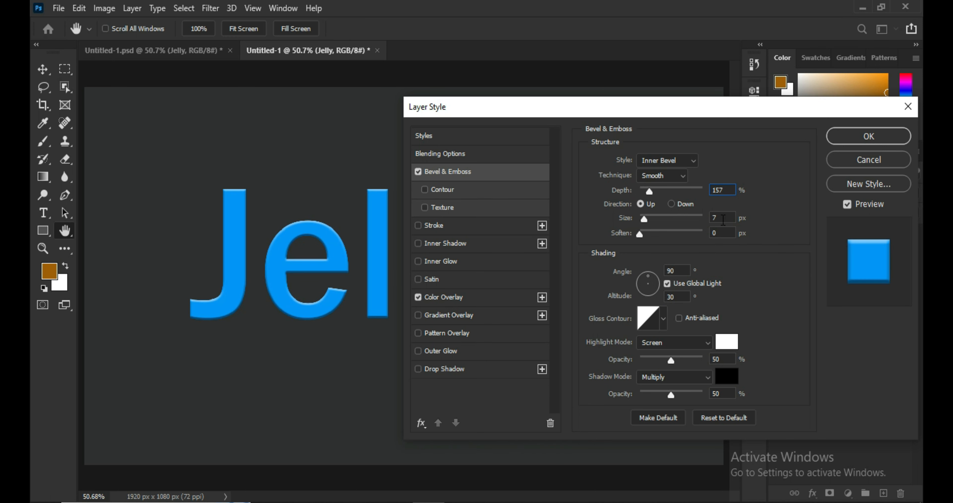
{"action": "double_click", "coordinate": [723, 218]}
{"action": "type", "text": "36"}
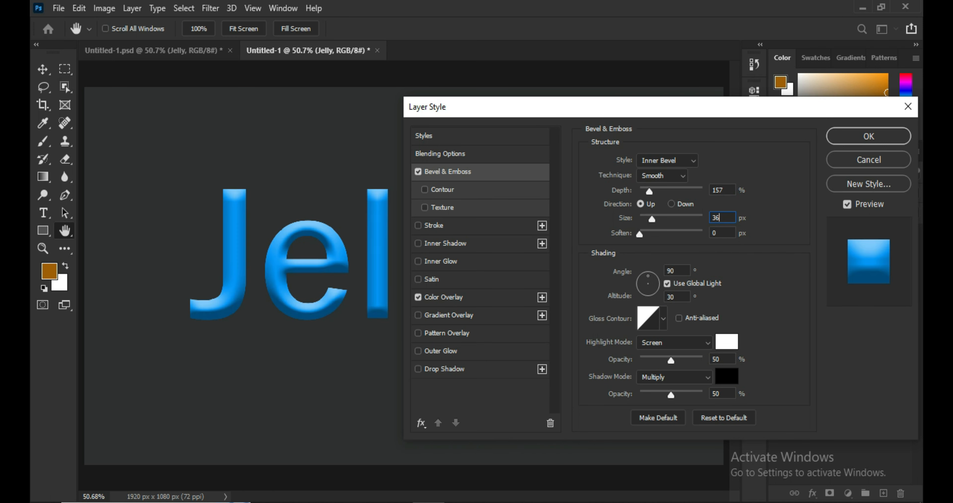
Step: Turn off Global Light for the bevel, with altitude 72°, and set its shadow mode to Color Dodge
{"action": "left_click", "coordinate": [669, 284]}
{"action": "left_click", "coordinate": [676, 377]}
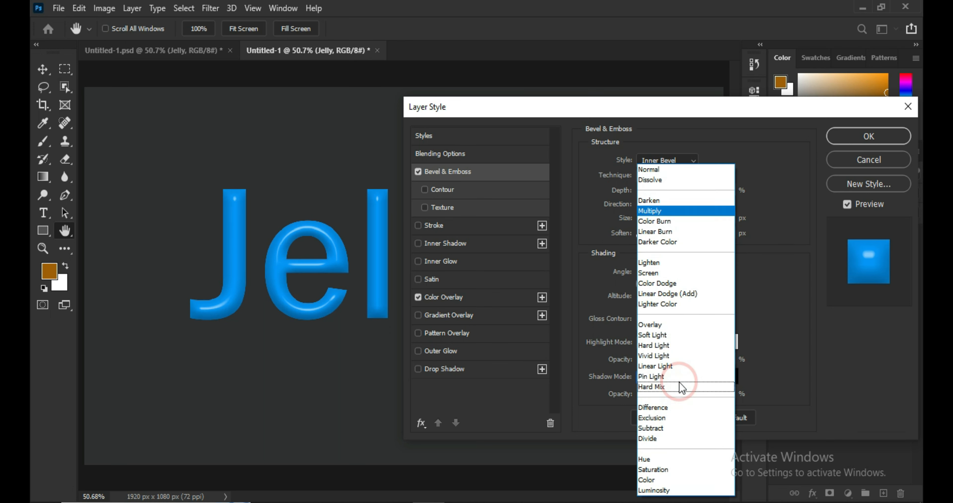
{"action": "left_click", "coordinate": [658, 283]}
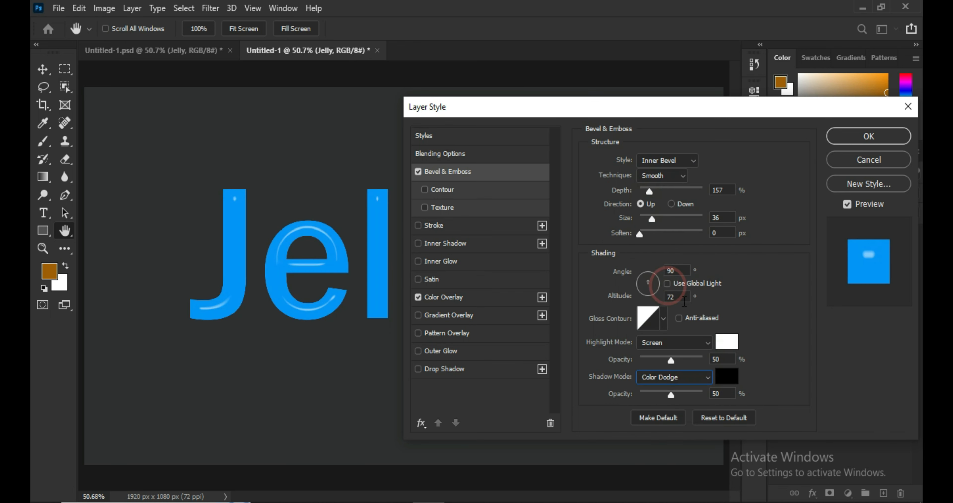
Step: Apply the Jelly layer style and move the text slightly to the left and up on the canvas
{"action": "key", "text": "alt"}
{"action": "left_click", "coordinate": [284, 272], "text": "alt"}
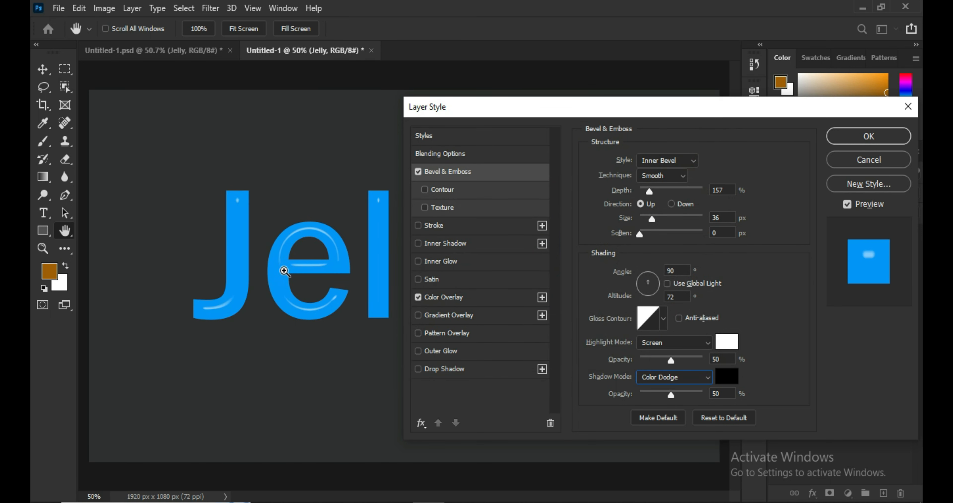
{"action": "left_click", "coordinate": [284, 271], "text": "ctrl"}
{"action": "left_click", "coordinate": [283, 271], "text": "ctrl"}
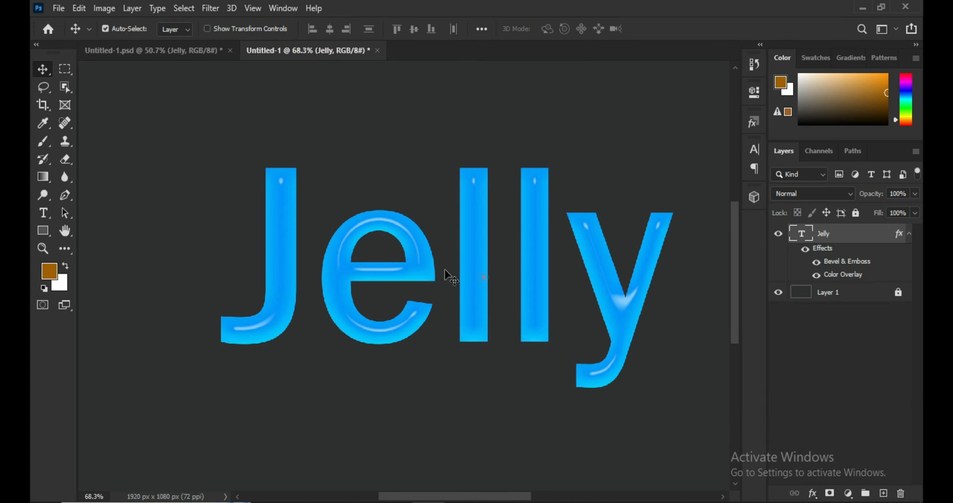
{"action": "left_click_drag", "start_coordinate": [483, 277], "coordinate": [445, 270]}
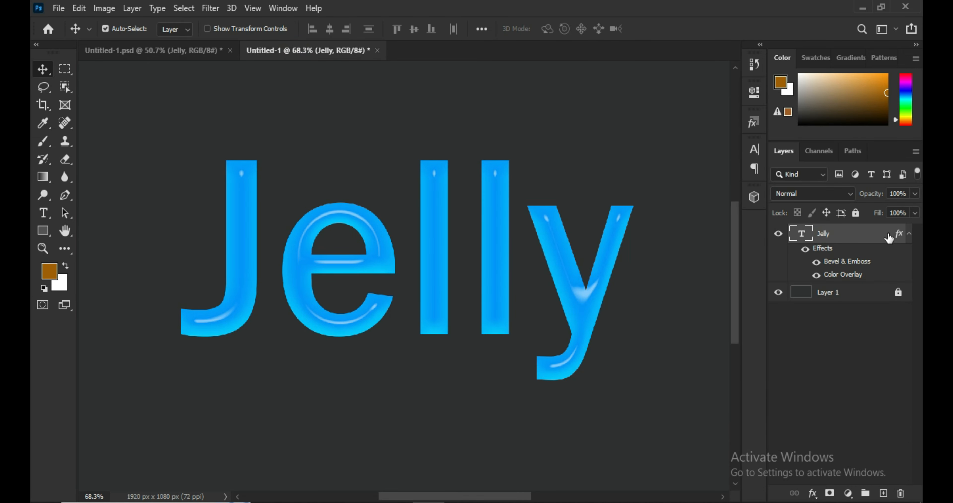
Step: Set the Jelly layer's Bevel & Emboss shadow colour to a grey of 65% brightness (a6a6a6)
{"action": "double_click", "coordinate": [864, 238]}
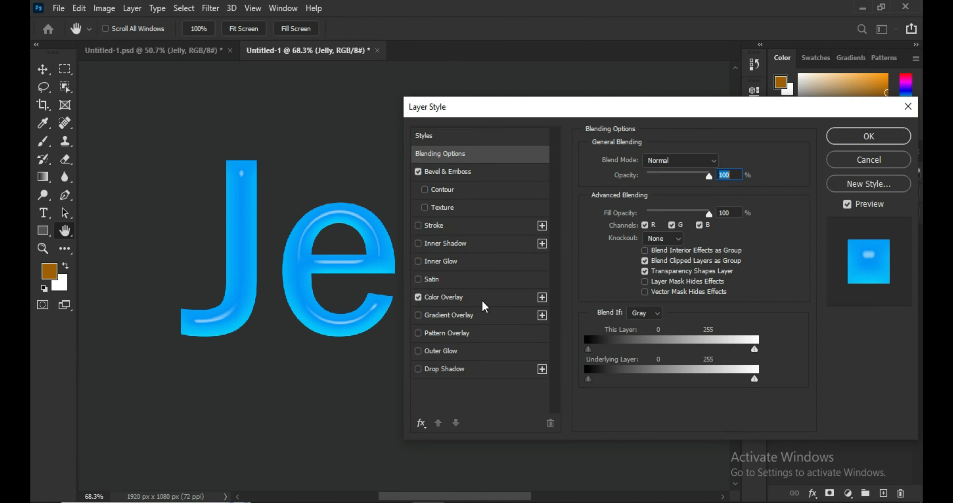
{"action": "left_click", "coordinate": [477, 298]}
{"action": "left_click", "coordinate": [488, 173]}
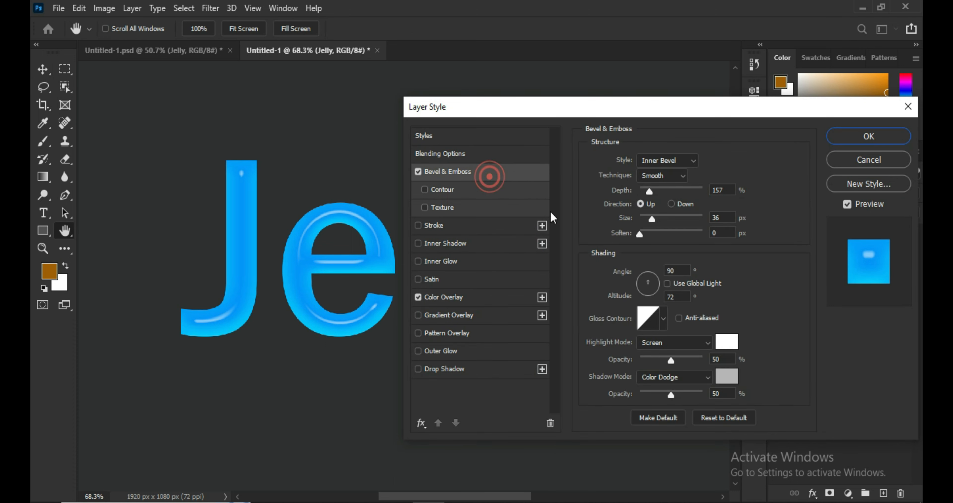
{"action": "left_click", "coordinate": [738, 380]}
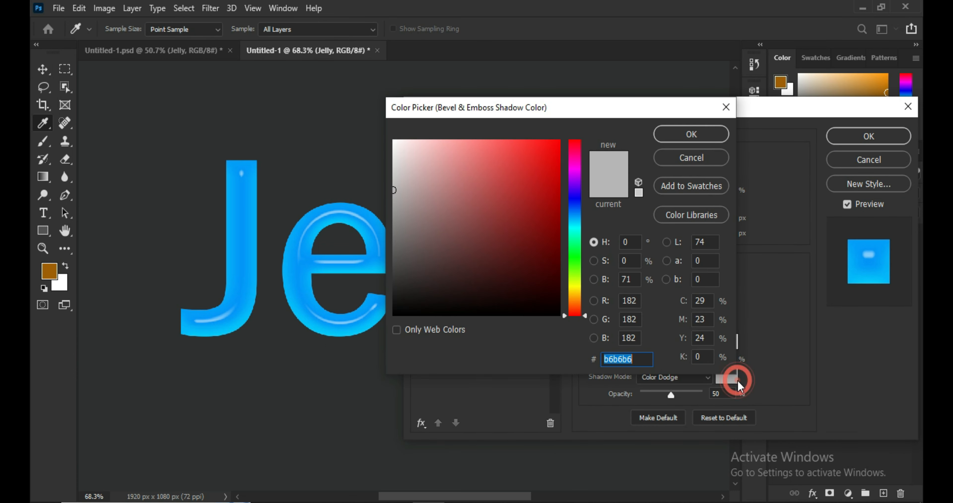
{"action": "double_click", "coordinate": [635, 283]}
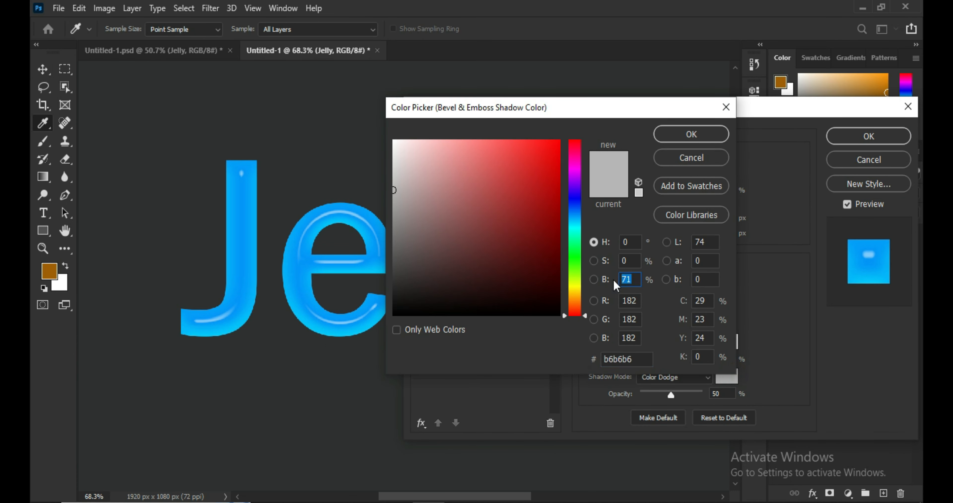
{"action": "type", "text": "60"}
{"action": "key", "text": "Up"}
{"action": "key", "text": "Up"}
{"action": "key", "text": "Up"}
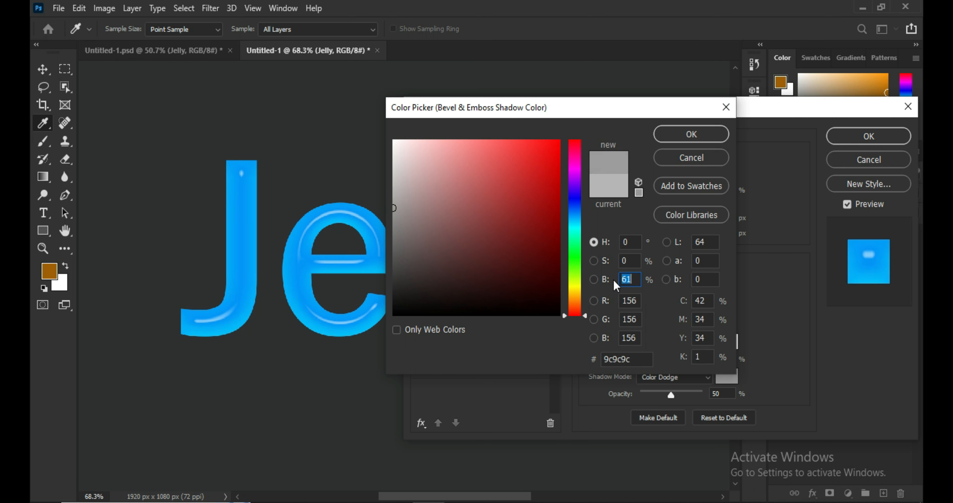
{"action": "key", "text": "Up"}
{"action": "key", "text": "Up"}
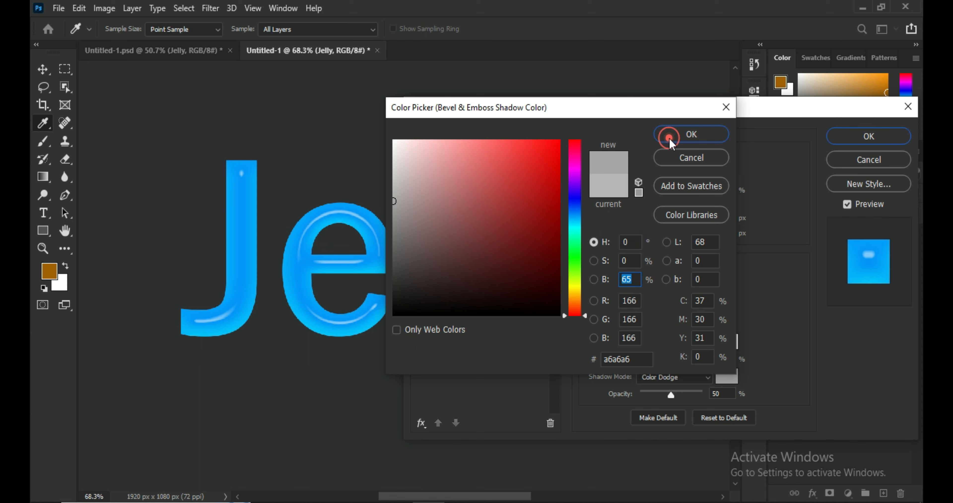
{"action": "left_click", "coordinate": [671, 138]}
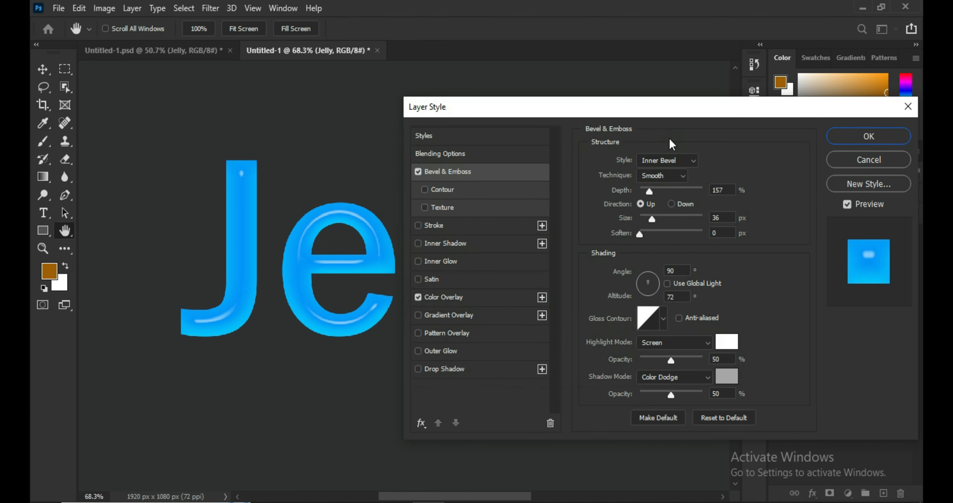
Step: Enable an Inner Shadow with default settings and sample its colour from the light blue of the Jelly lettering
{"action": "left_click", "coordinate": [469, 245]}
{"action": "left_click", "coordinate": [731, 342]}
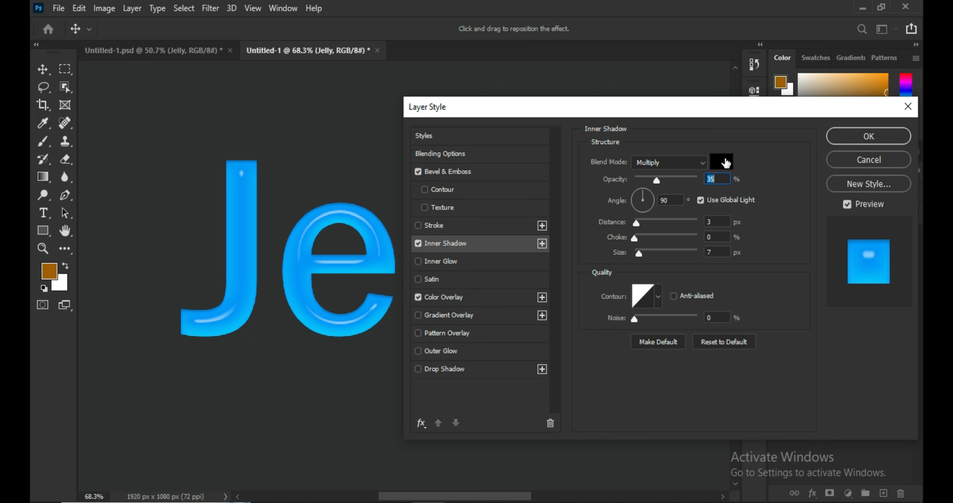
{"action": "left_click", "coordinate": [726, 163]}
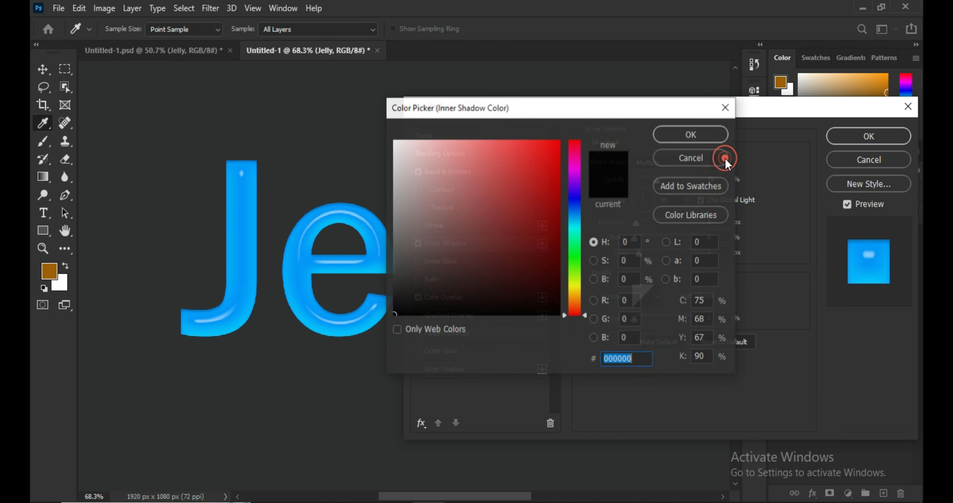
{"action": "left_click", "coordinate": [327, 230]}
{"action": "left_click", "coordinate": [691, 134]}
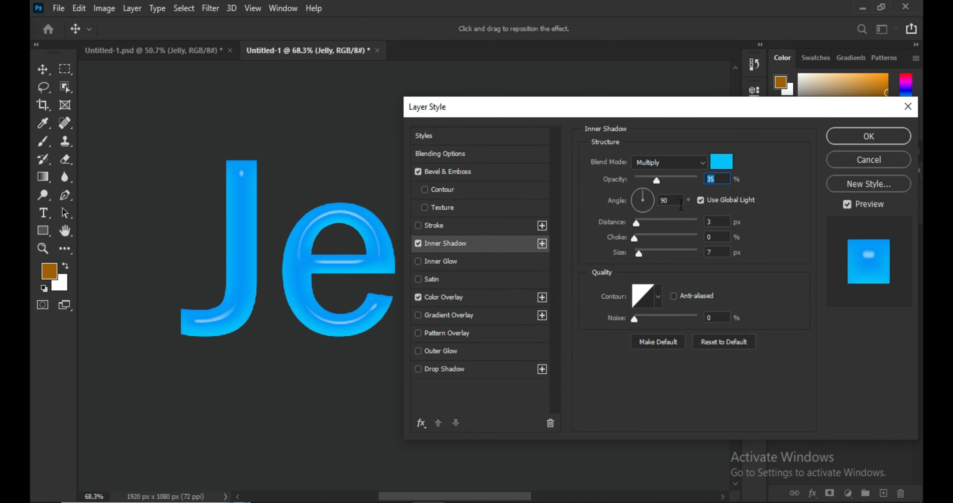
Step: Set the Inner Shadow's blend mode to Dissolve and its distance to 137 px
{"action": "left_click", "coordinate": [680, 163]}
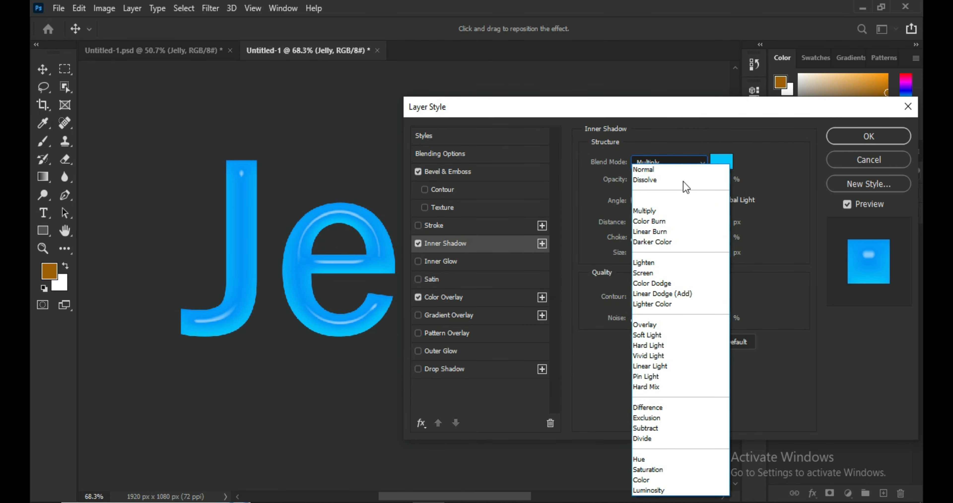
{"action": "left_click", "coordinate": [683, 180]}
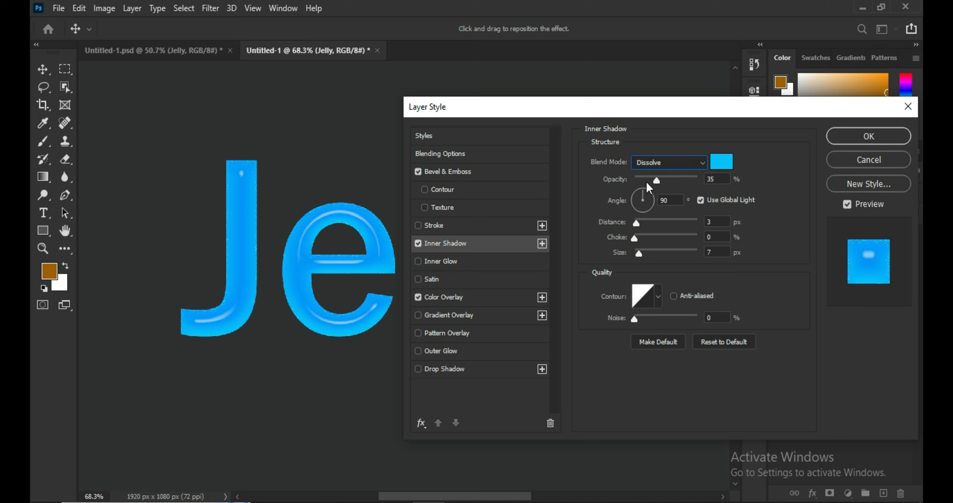
{"action": "left_click_drag", "start_coordinate": [638, 222], "coordinate": [732, 217]}
{"action": "type", "text": "139"}
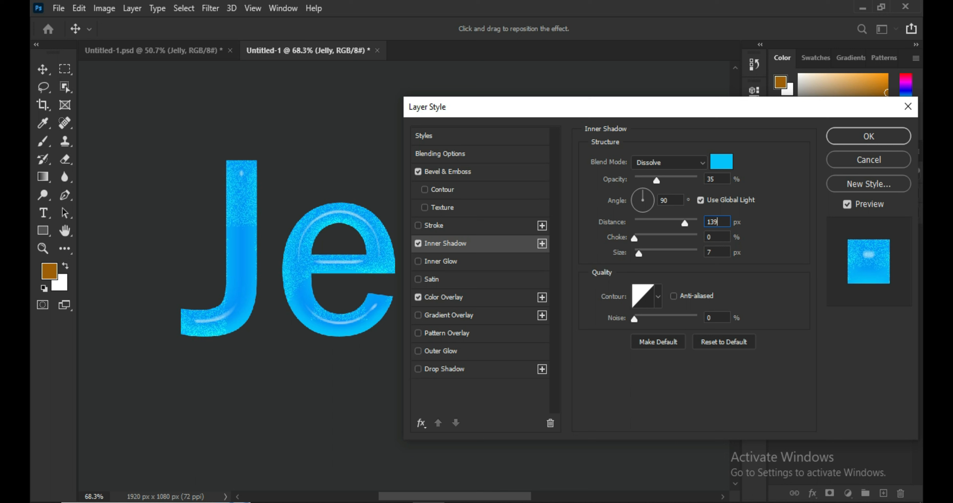
{"action": "left_click_drag", "start_coordinate": [689, 216], "coordinate": [687, 224]}
Step: Increase the Inner Shadow's size to 169 px and strongly reduce its opacity
{"action": "left_click", "coordinate": [714, 251]}
{"action": "left_click", "coordinate": [638, 253]}
{"action": "left_click_drag", "start_coordinate": [646, 256], "coordinate": [680, 257]}
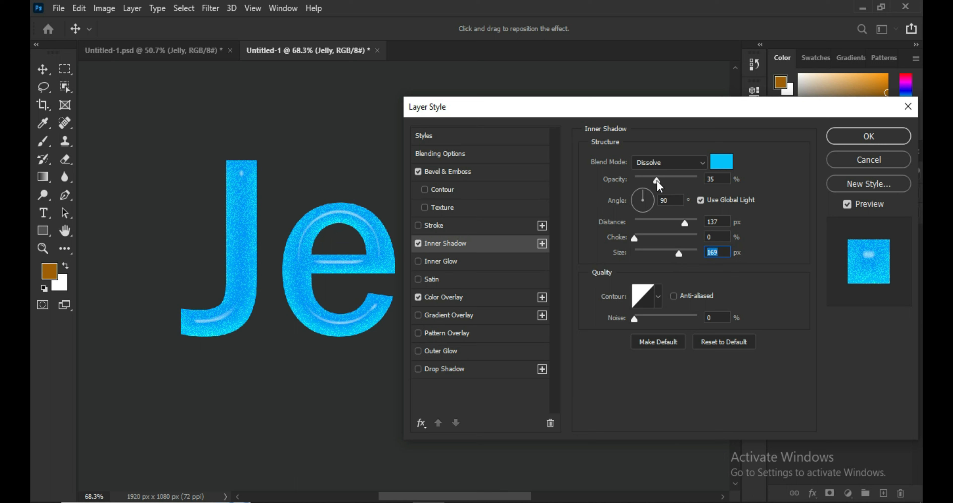
{"action": "left_click_drag", "start_coordinate": [657, 180], "coordinate": [642, 180]}
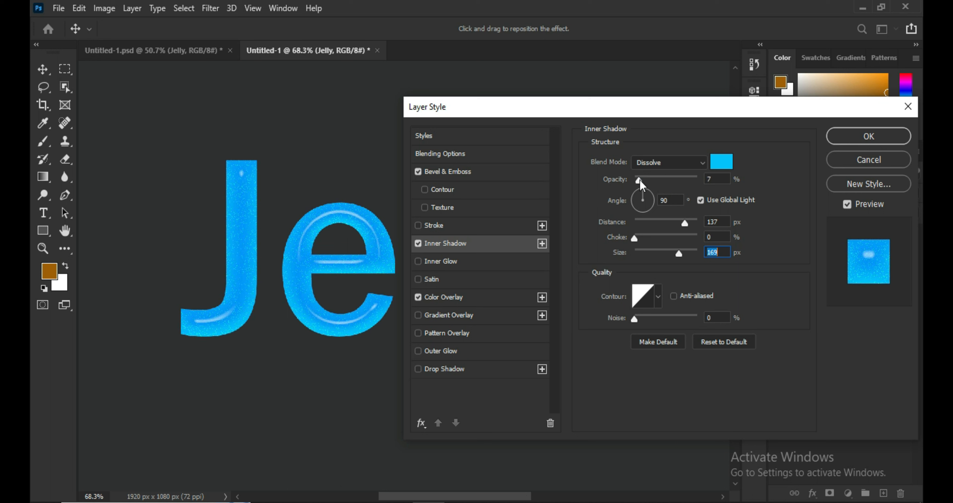
{"action": "left_click_drag", "start_coordinate": [640, 179], "coordinate": [643, 180]}
Step: Enable an Inner Glow with default settings and give it a solid dark blue colour
{"action": "left_click", "coordinate": [468, 262]}
{"action": "left_click", "coordinate": [723, 400]}
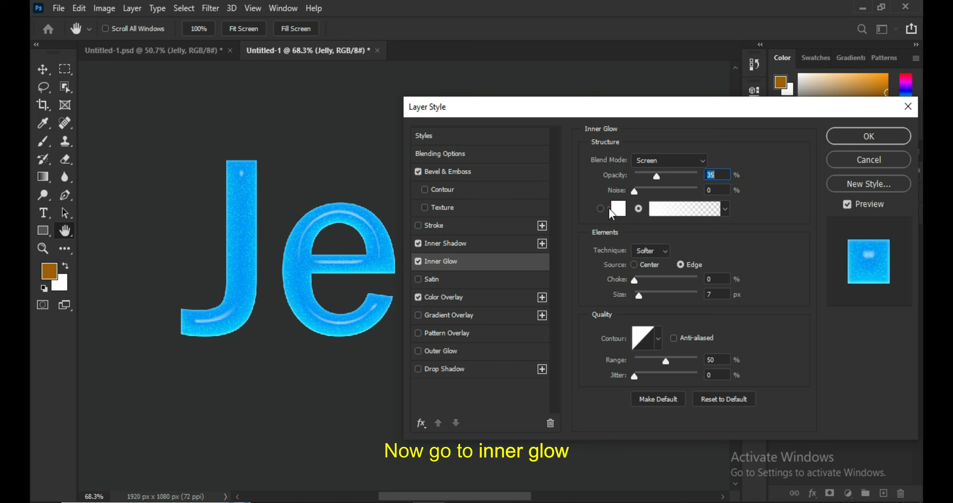
{"action": "left_click", "coordinate": [618, 209]}
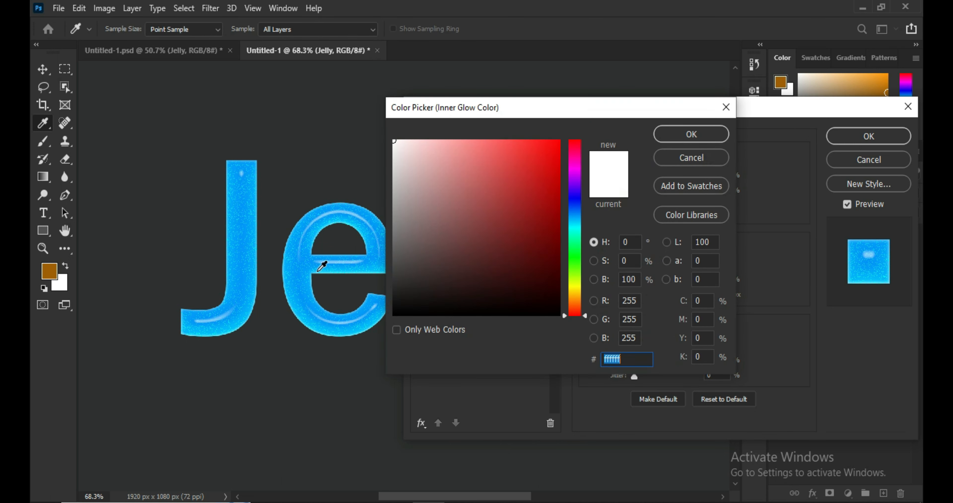
{"action": "left_click", "coordinate": [575, 211]}
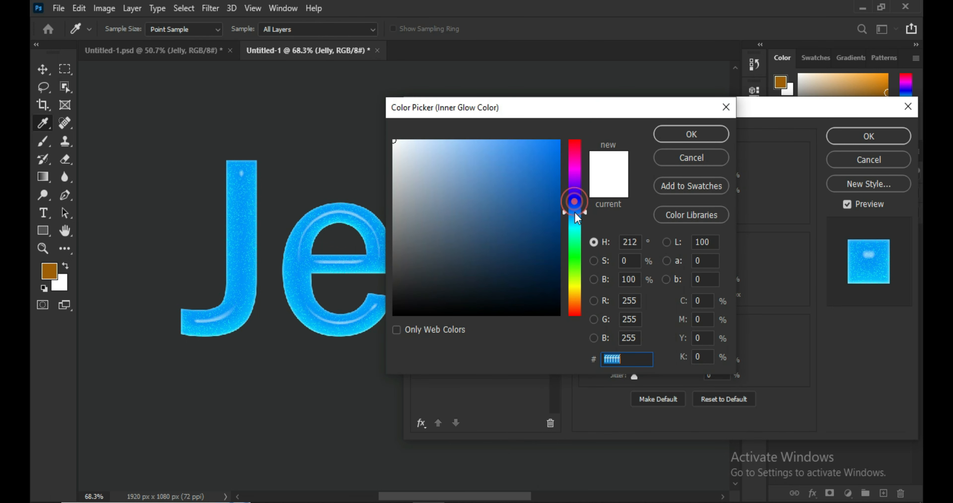
{"action": "left_click", "coordinate": [521, 215]}
{"action": "left_click", "coordinate": [526, 209]}
{"action": "left_click", "coordinate": [502, 209]}
{"action": "left_click", "coordinate": [530, 207]}
{"action": "left_click", "coordinate": [537, 206]}
{"action": "left_click", "coordinate": [692, 139]}
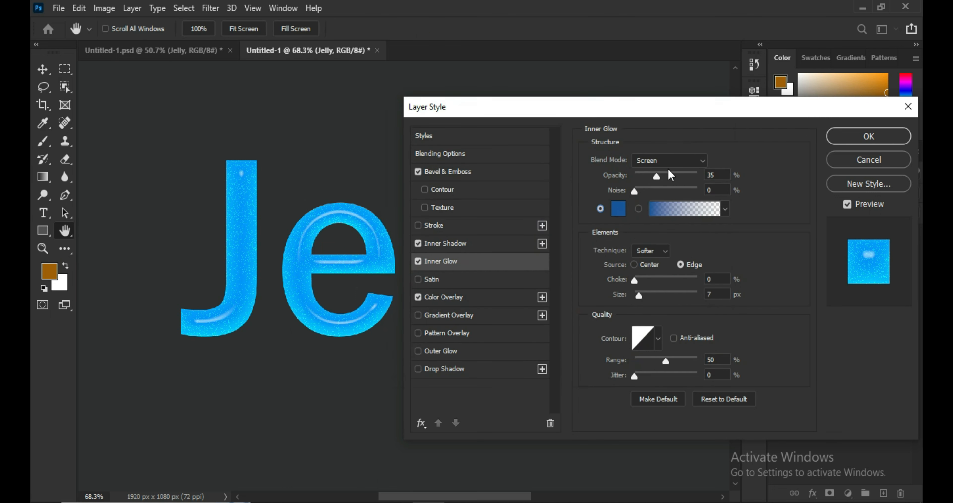
Step: Set the Inner Glow to Multiply blend mode with 22% opacity and a size of 22 px
{"action": "left_click", "coordinate": [672, 166]}
{"action": "left_click", "coordinate": [664, 213]}
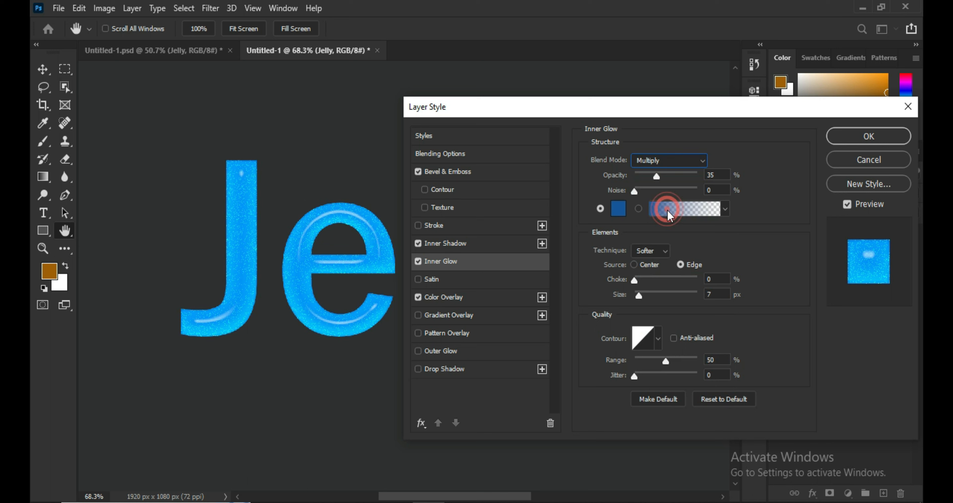
{"action": "left_click", "coordinate": [418, 262]}
{"action": "left_click", "coordinate": [418, 261]}
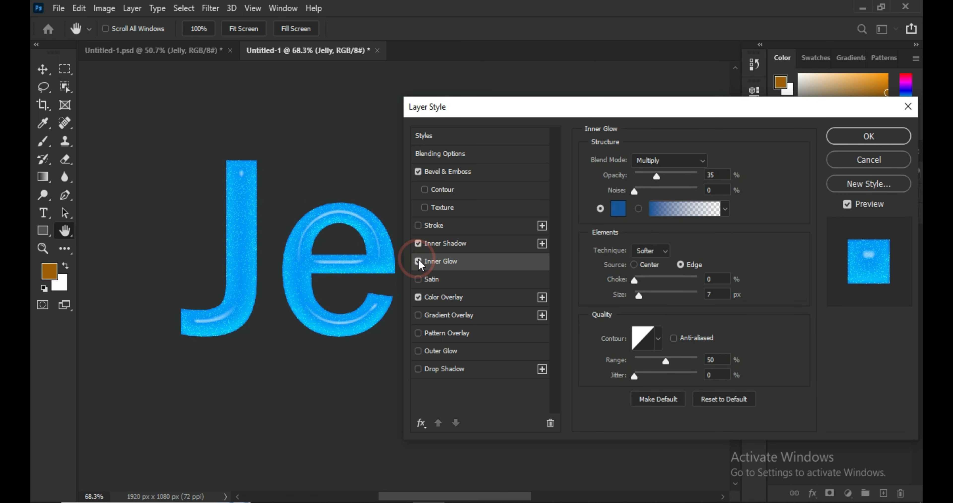
{"action": "double_click", "coordinate": [718, 175]}
{"action": "type", "text": "22"}
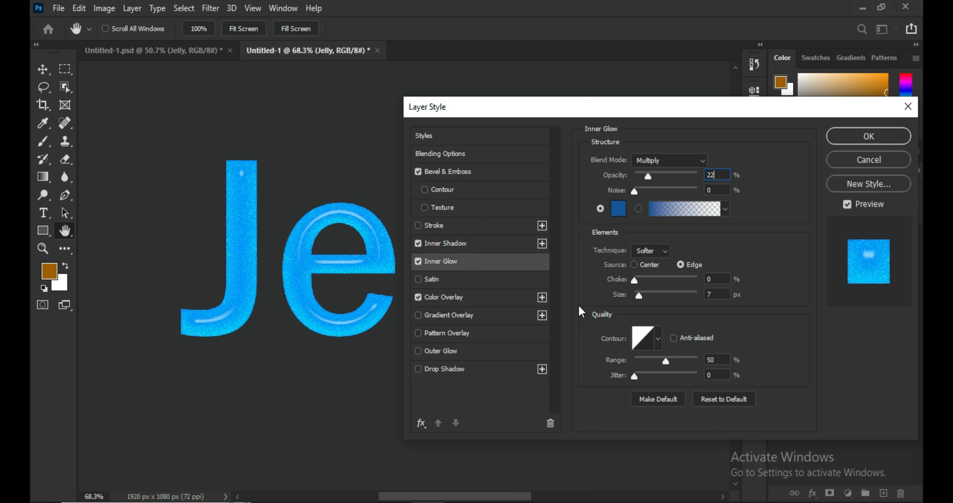
{"action": "left_click_drag", "start_coordinate": [642, 305], "coordinate": [648, 306]}
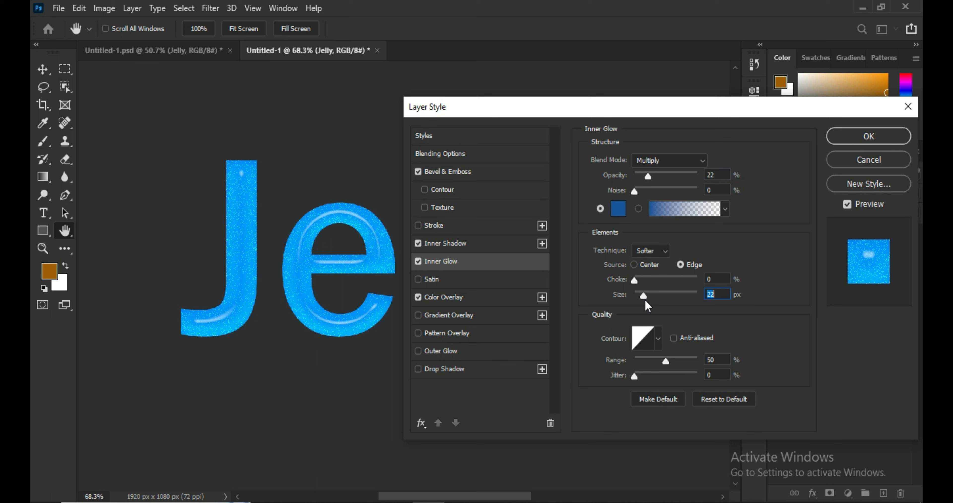
Step: Enable Satin with default settings and set its colour to a medium grey
{"action": "left_click", "coordinate": [448, 280]}
{"action": "left_click", "coordinate": [722, 289]}
{"action": "left_click", "coordinate": [718, 164]}
{"action": "left_click", "coordinate": [399, 198]}
{"action": "key", "text": "Return"}
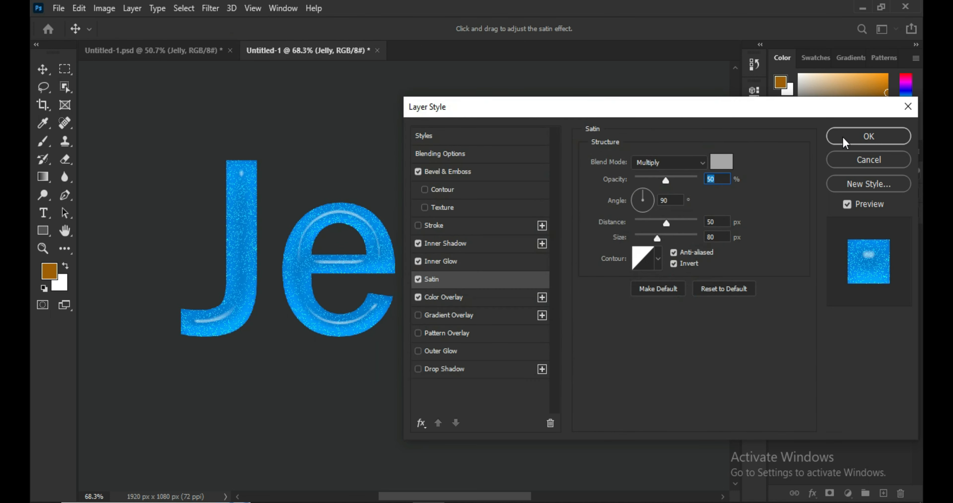
Step: Change the Satin contour to the preset with several narrow peaks, comparing it with the linear contour
{"action": "left_click", "coordinate": [658, 257]}
{"action": "left_click", "coordinate": [621, 313]}
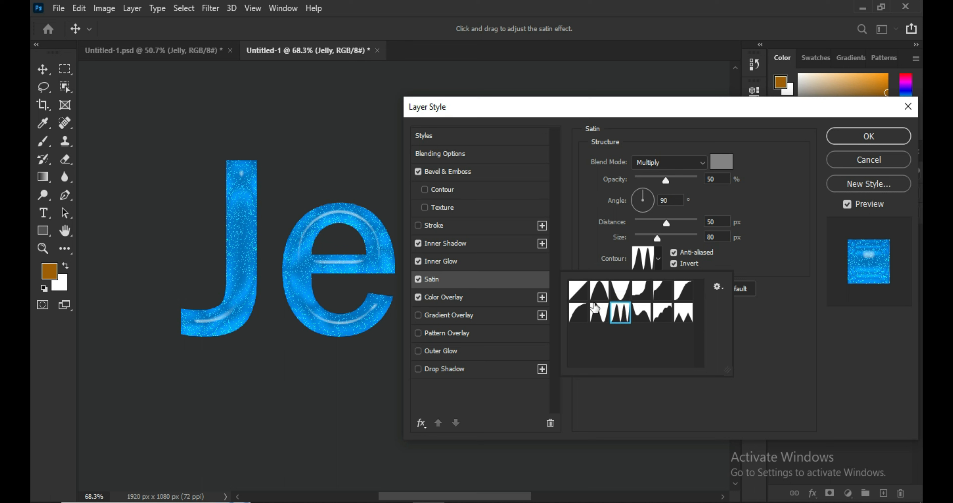
{"action": "left_click", "coordinate": [578, 293]}
{"action": "left_click", "coordinate": [621, 314]}
{"action": "left_click", "coordinate": [685, 377]}
Step: Set the Satin size to 133 px and its distance to 117 px
{"action": "left_click", "coordinate": [722, 238]}
{"action": "left_click_drag", "start_coordinate": [724, 238], "coordinate": [674, 254]}
{"action": "type", "text": "120"}
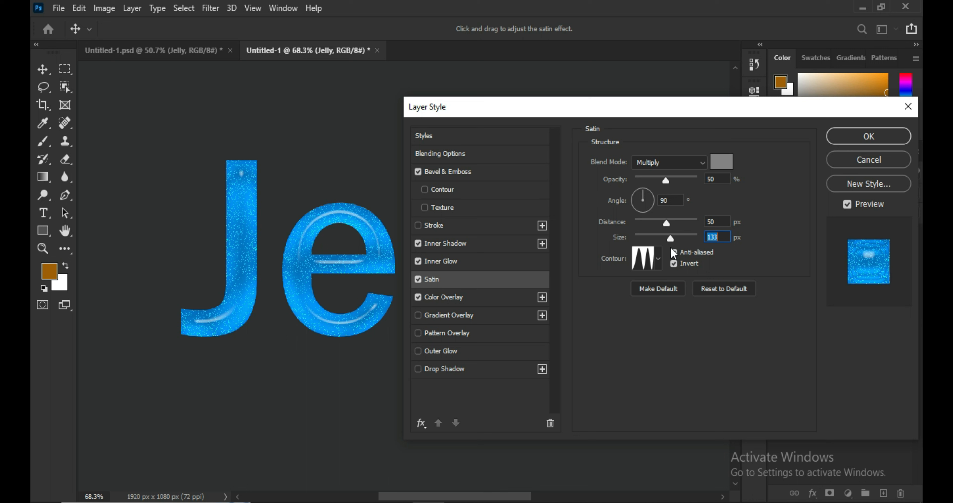
{"action": "left_click_drag", "start_coordinate": [667, 223], "coordinate": [677, 219]}
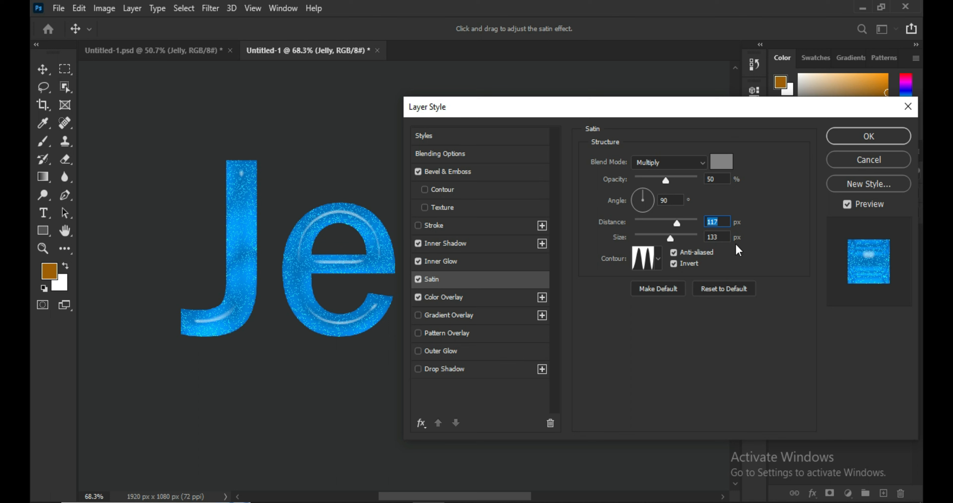
{"action": "left_click", "coordinate": [723, 236]}
Step: Enable a Drop Shadow with default settings and set its colour to light blue 05b5ff
{"action": "left_click", "coordinate": [711, 354]}
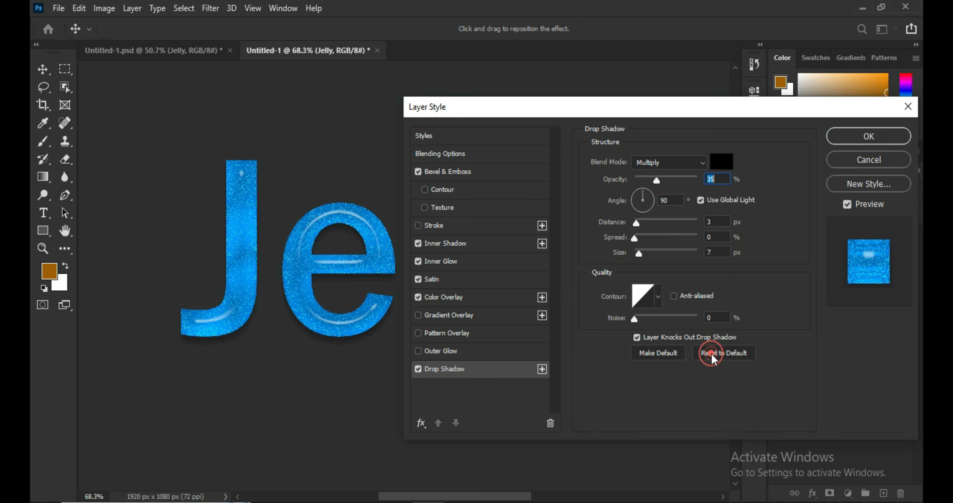
{"action": "left_click", "coordinate": [721, 162]}
{"action": "left_click_drag", "start_coordinate": [575, 245], "coordinate": [575, 223]}
{"action": "left_click", "coordinate": [329, 273]}
{"action": "left_click", "coordinate": [576, 222]}
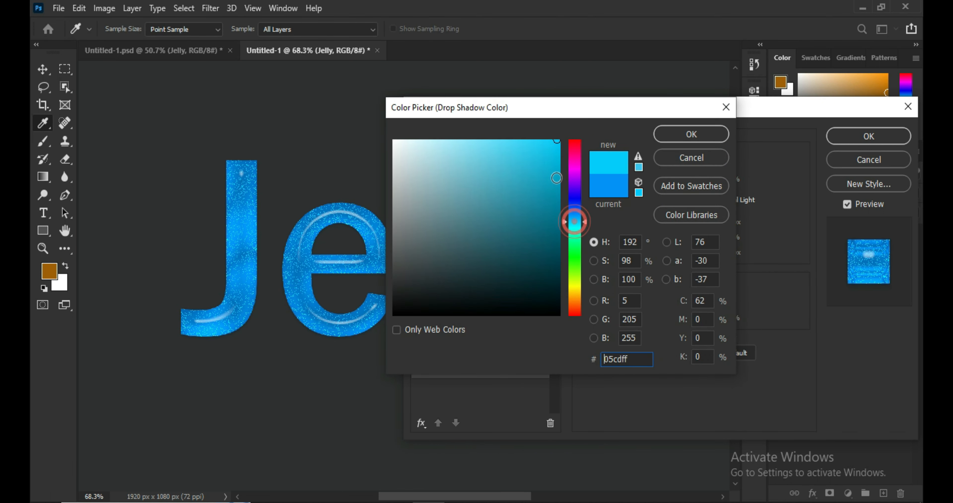
{"action": "left_click_drag", "start_coordinate": [564, 219], "coordinate": [564, 219]}
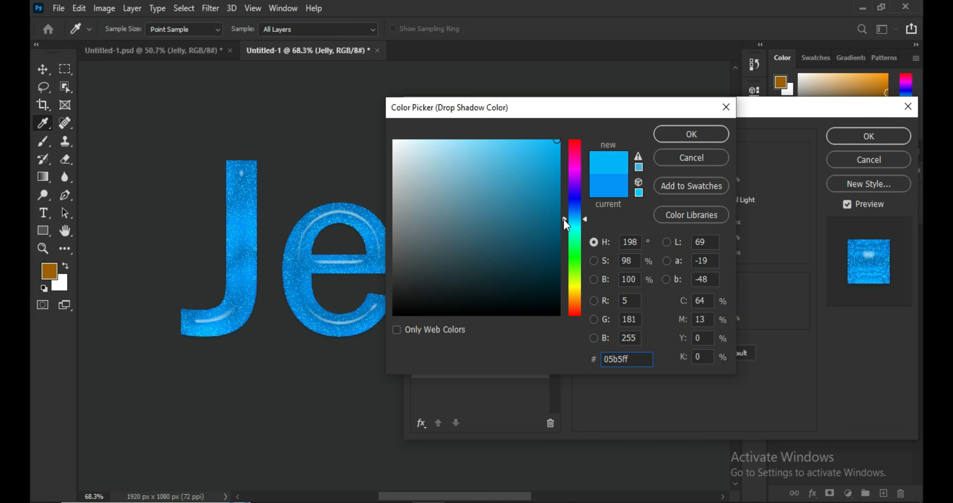
{"action": "left_click", "coordinate": [676, 134]}
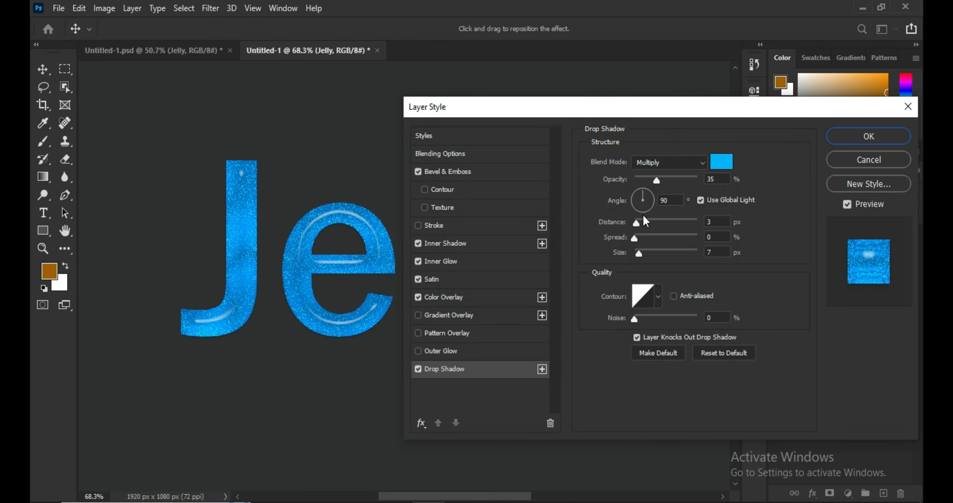
Step: Set the Drop Shadow's distance to 22 px and its size to 28 px
{"action": "left_click", "coordinate": [713, 222]}
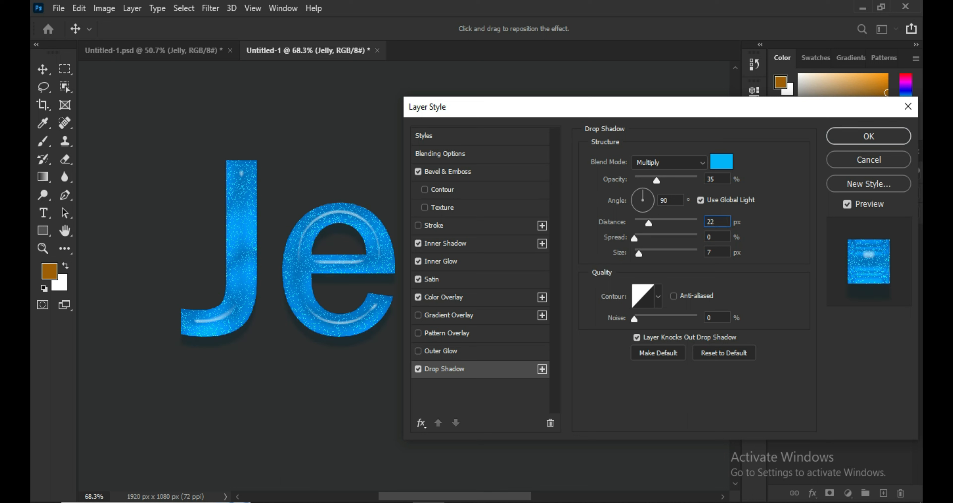
{"action": "left_click", "coordinate": [718, 251]}
{"action": "type", "text": "5"}
{"action": "left_click_drag", "start_coordinate": [644, 257], "coordinate": [646, 258]}
Step: Compare several Drop Shadow contours on the lettering and choose the single-peak cone contour
{"action": "left_click", "coordinate": [658, 297]}
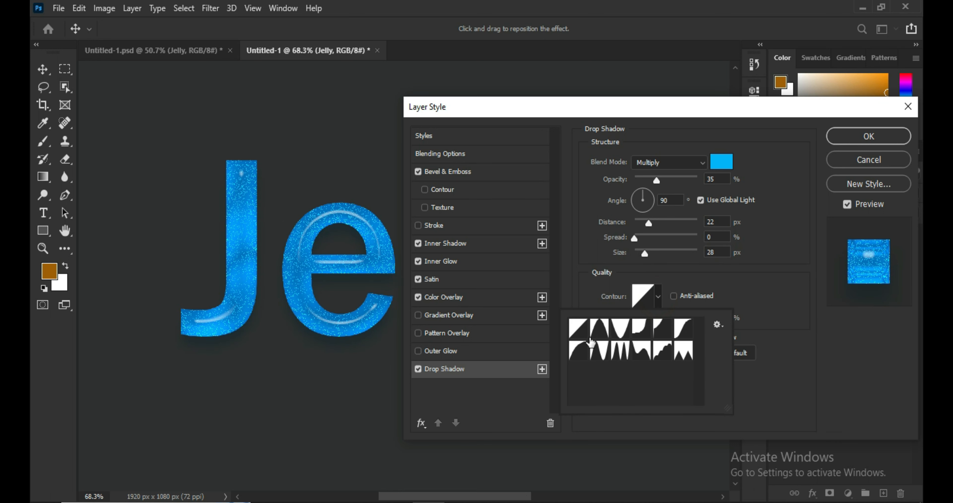
{"action": "left_click", "coordinate": [619, 331]}
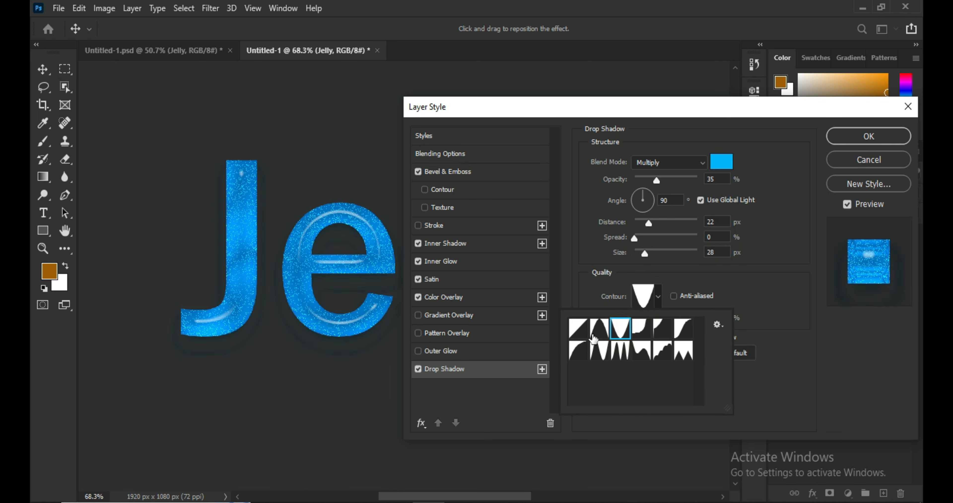
{"action": "left_click", "coordinate": [620, 349]}
{"action": "left_click", "coordinate": [599, 328]}
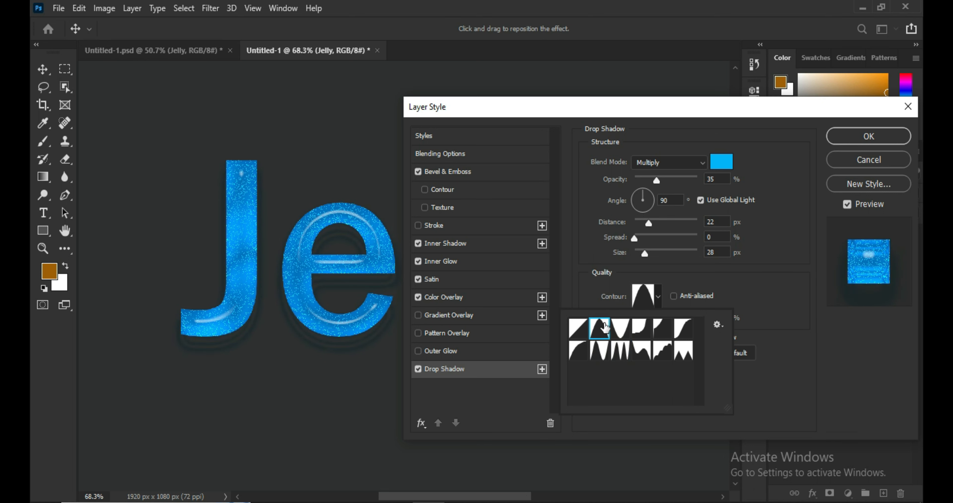
{"action": "left_click", "coordinate": [419, 369]}
{"action": "left_click", "coordinate": [419, 370]}
{"action": "left_click", "coordinate": [660, 297]}
{"action": "left_click", "coordinate": [576, 333]}
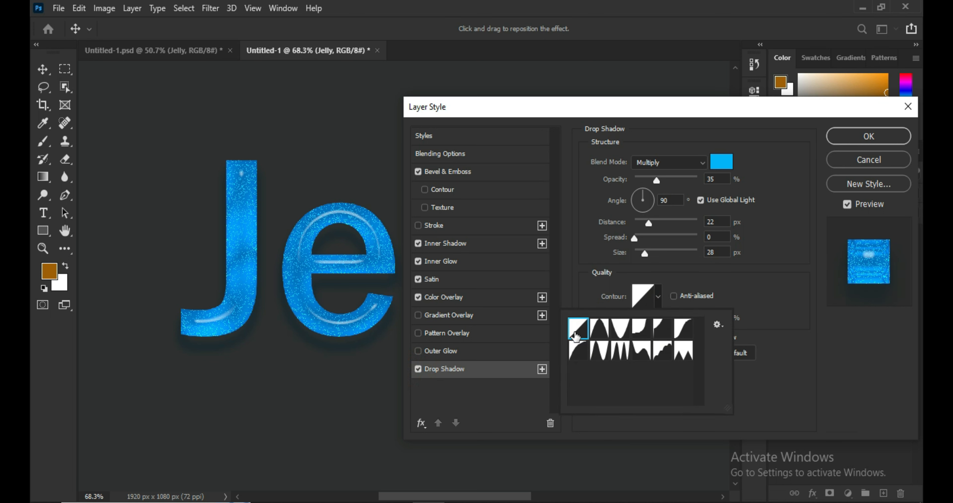
{"action": "left_click", "coordinate": [597, 333]}
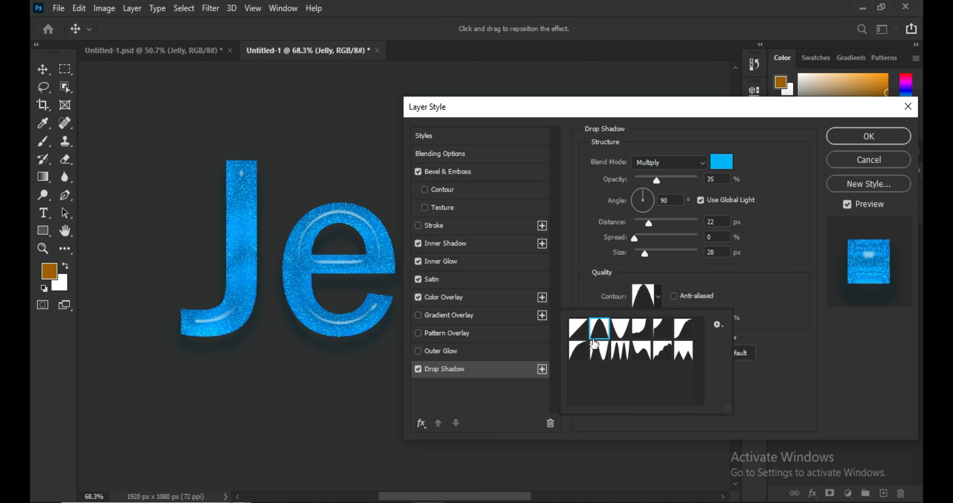
{"action": "left_click", "coordinate": [787, 388]}
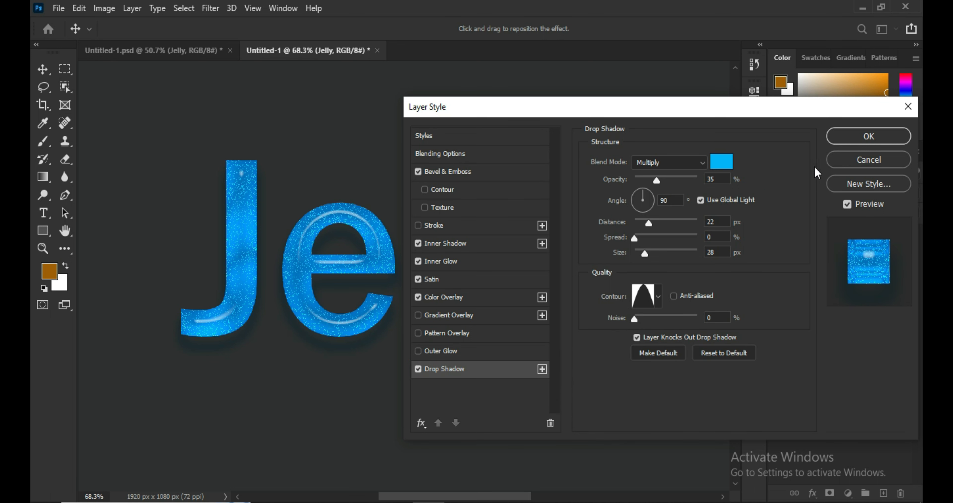
Step: Set the Color Overlay colour to 05aaff and apply the layer style to the Jelly text
{"action": "left_click", "coordinate": [477, 298]}
{"action": "left_click", "coordinate": [724, 161]}
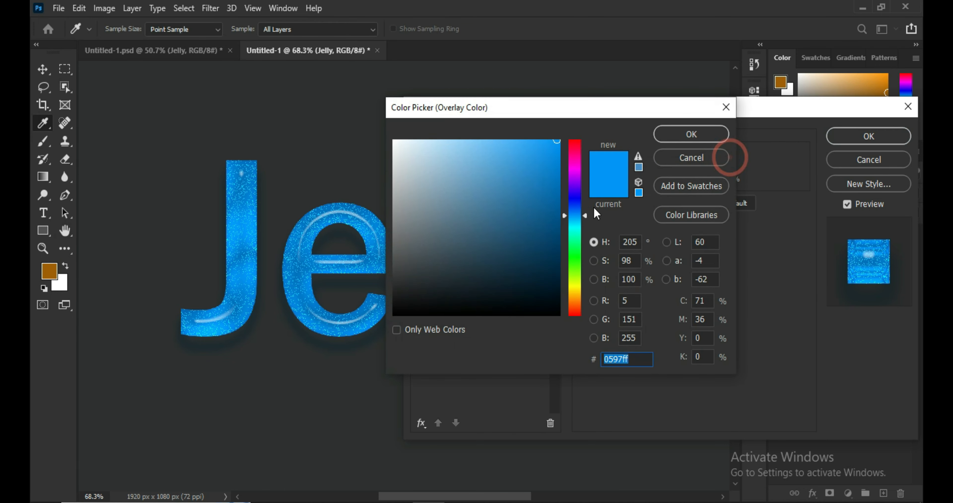
{"action": "left_click_drag", "start_coordinate": [574, 217], "coordinate": [572, 218]}
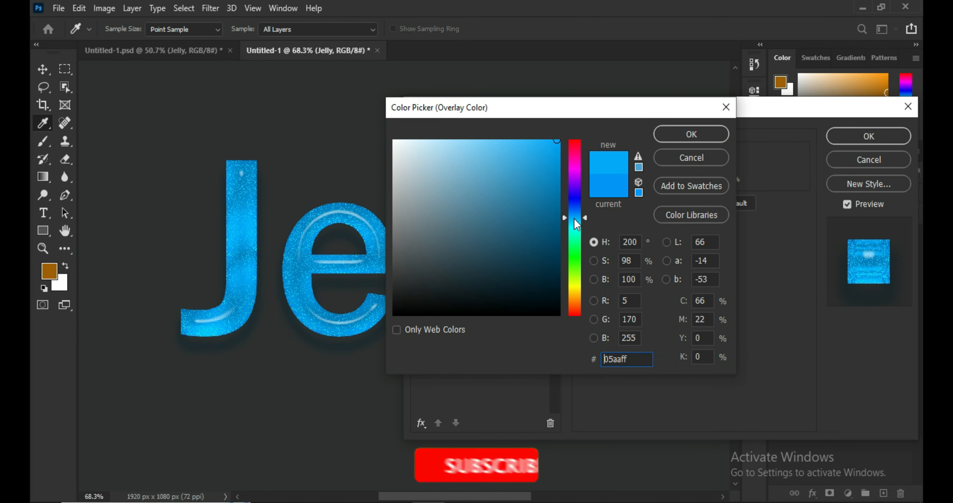
{"action": "left_click", "coordinate": [700, 133]}
{"action": "left_click", "coordinate": [859, 137]}
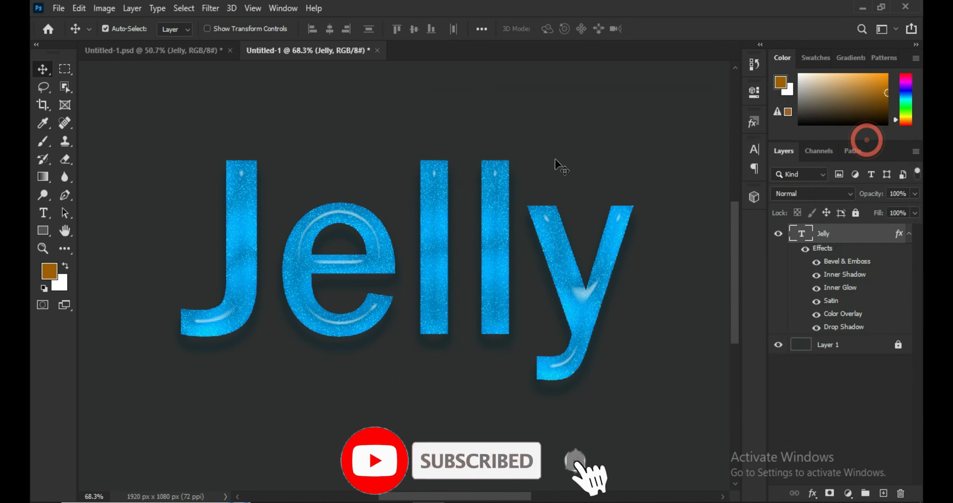
Step: Set the Satin blend mode of the Jelly text to Color Dodge and its opacity to 11%
{"action": "double_click", "coordinate": [876, 235]}
{"action": "left_click", "coordinate": [471, 279]}
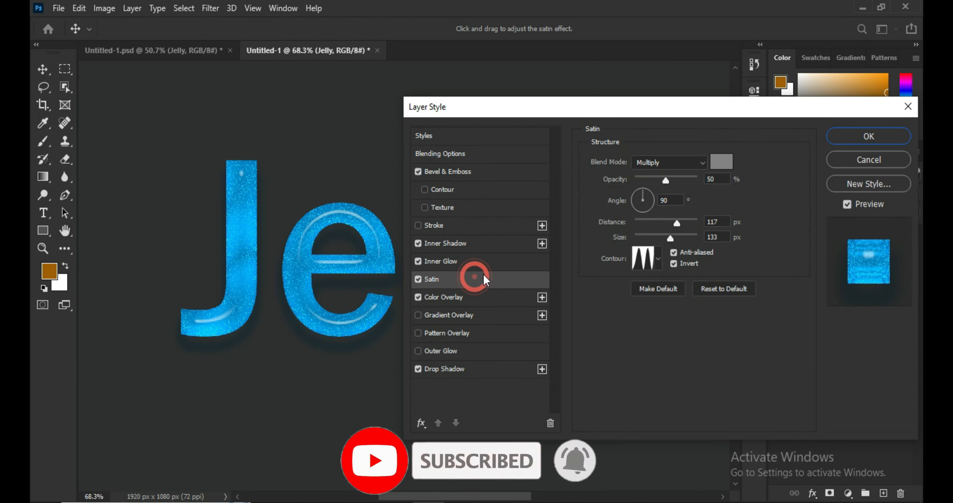
{"action": "left_click_drag", "start_coordinate": [666, 181], "coordinate": [673, 186]}
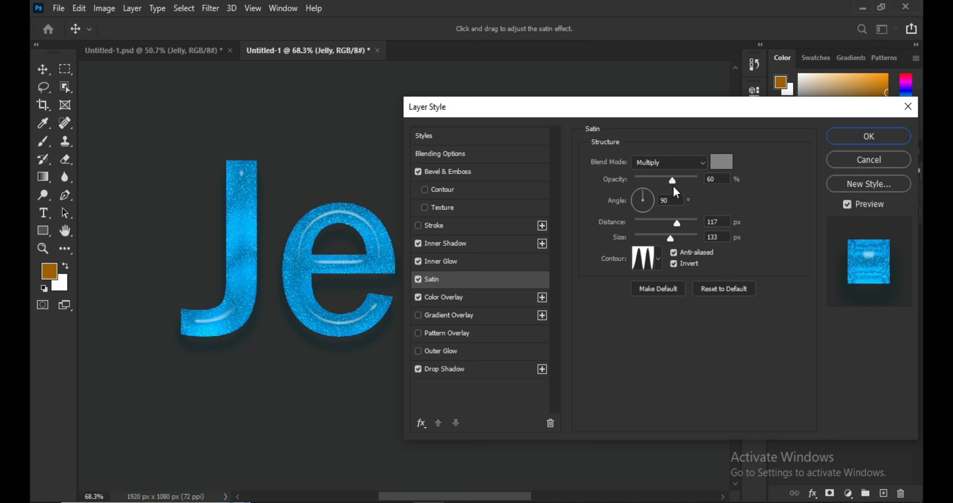
{"action": "left_click_drag", "start_coordinate": [674, 186], "coordinate": [673, 186]}
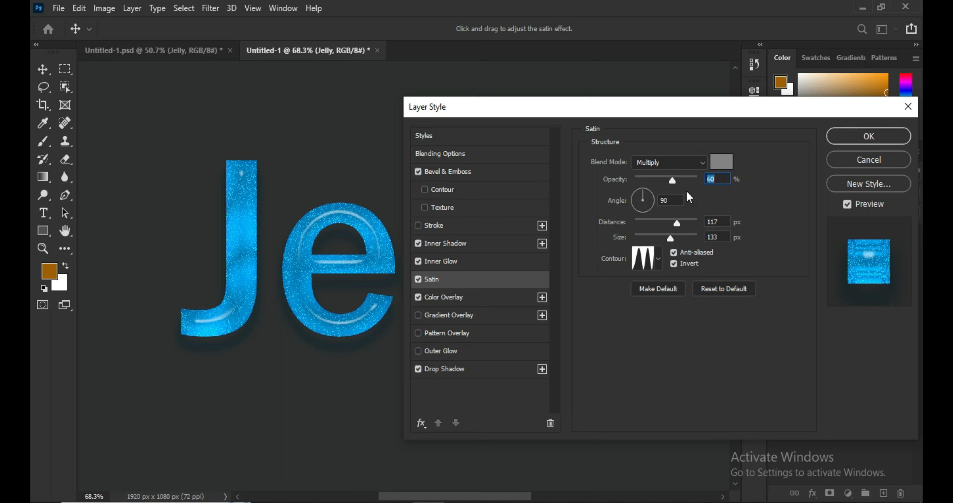
{"action": "left_click", "coordinate": [670, 162]}
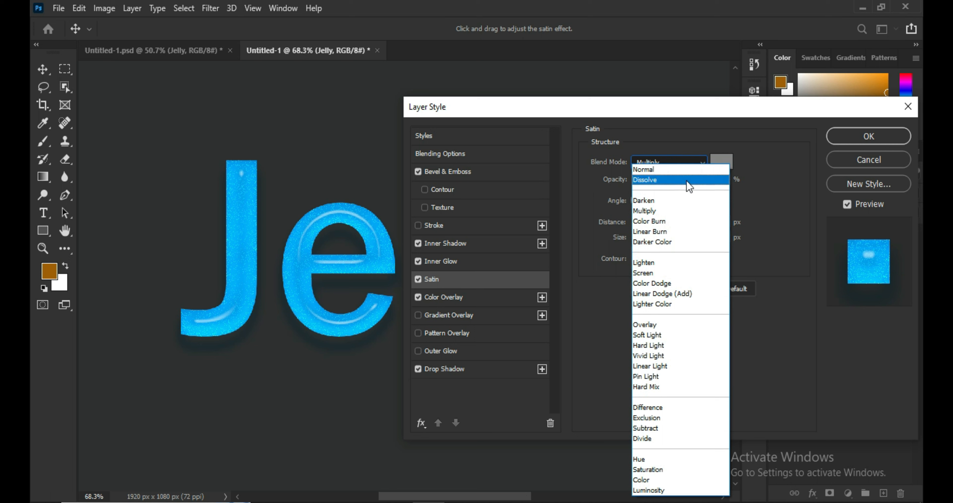
{"action": "left_click", "coordinate": [671, 283]}
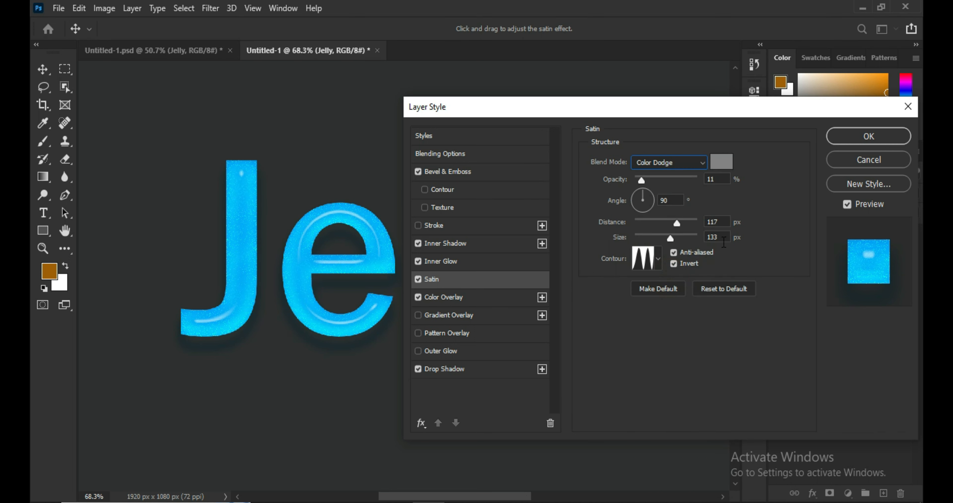
Step: Set the Inner Glow size of the Jelly text to 32 px
{"action": "left_click", "coordinate": [477, 262]}
{"action": "left_click", "coordinate": [718, 294]}
{"action": "type", "text": "321"}
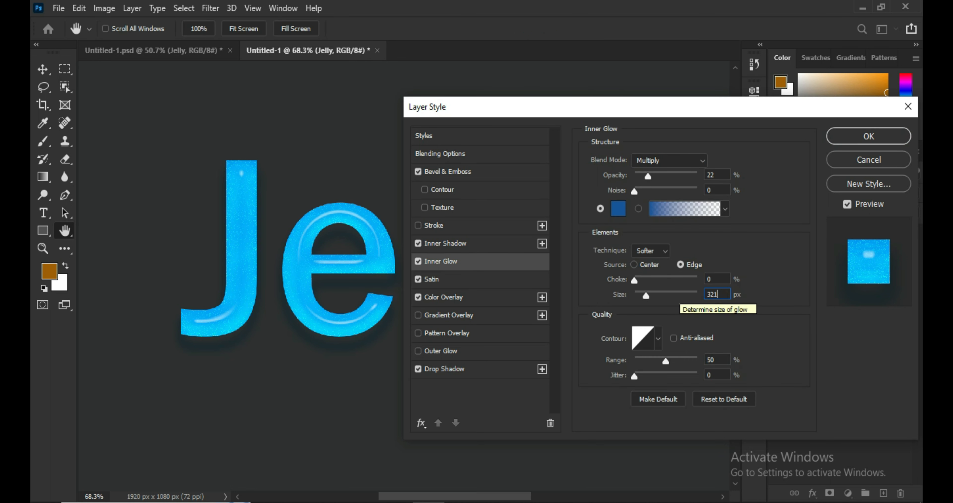
{"action": "key", "text": "BackSpace"}
Step: Set the Inner Shadow distance to 139 px and apply the layer style to the Jelly text
{"action": "left_click", "coordinate": [477, 243]}
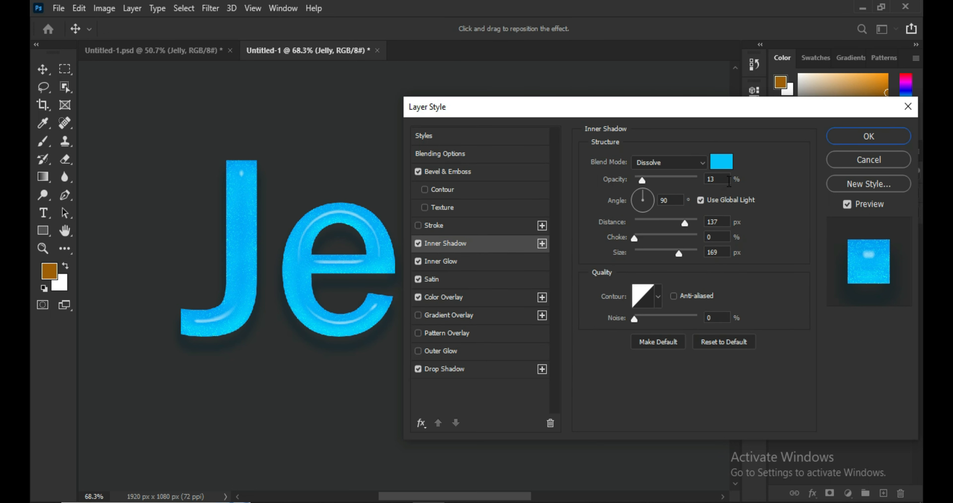
{"action": "double_click", "coordinate": [728, 220]}
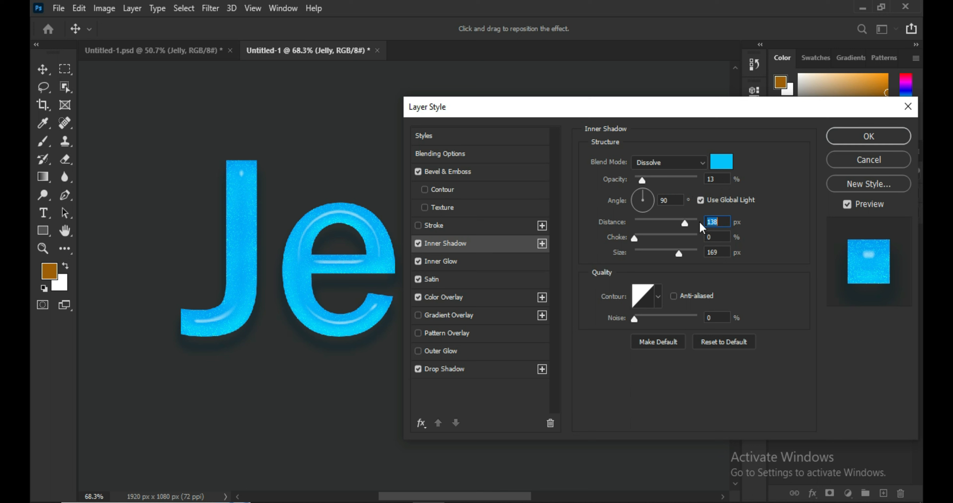
{"action": "double_click", "coordinate": [719, 252]}
{"action": "key", "text": "Up"}
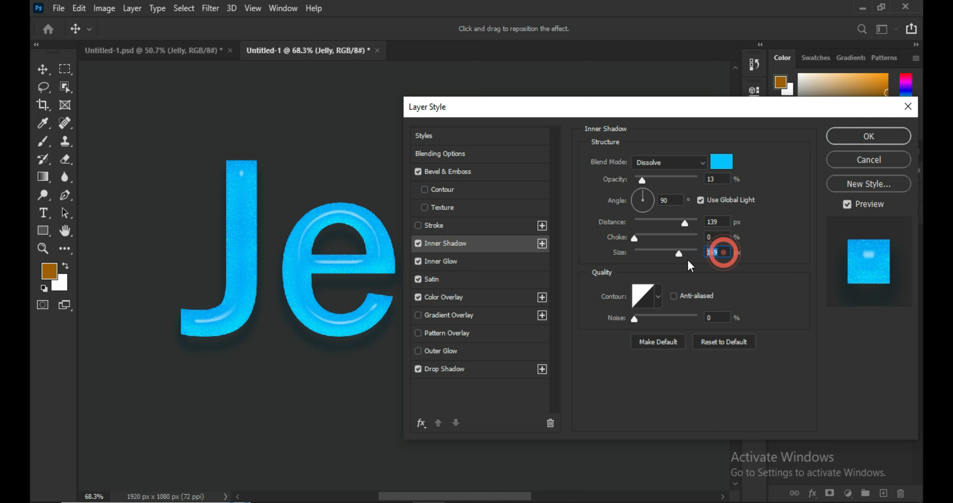
{"action": "left_click", "coordinate": [869, 136]}
Step: Compare the Jelly text with its effects hidden and shown, and inspect the lettering up close
{"action": "left_click", "coordinate": [806, 253]}
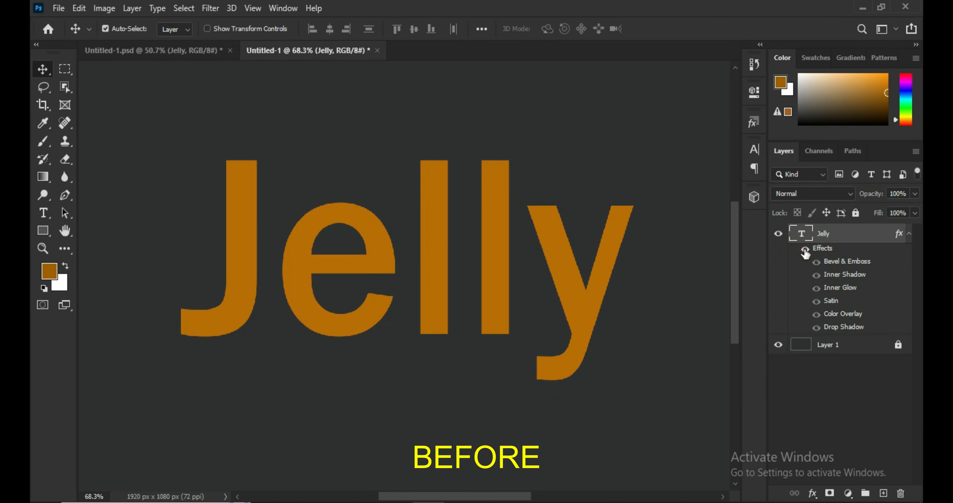
{"action": "left_click", "coordinate": [806, 249]}
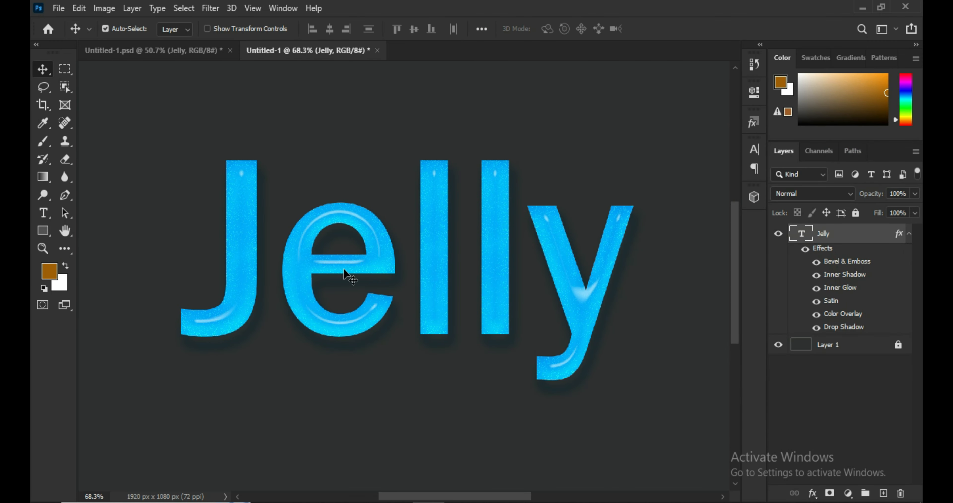
{"action": "scroll", "coordinate": [351, 268], "scroll_direction": "left", "scroll_amount": 5}
{"action": "scroll", "coordinate": [357, 270], "scroll_direction": "down", "scroll_amount": 2}
{"action": "scroll", "coordinate": [357, 271], "scroll_direction": "right", "scroll_amount": 3}
{"action": "scroll", "coordinate": [359, 270], "scroll_direction": "up", "scroll_amount": 3}
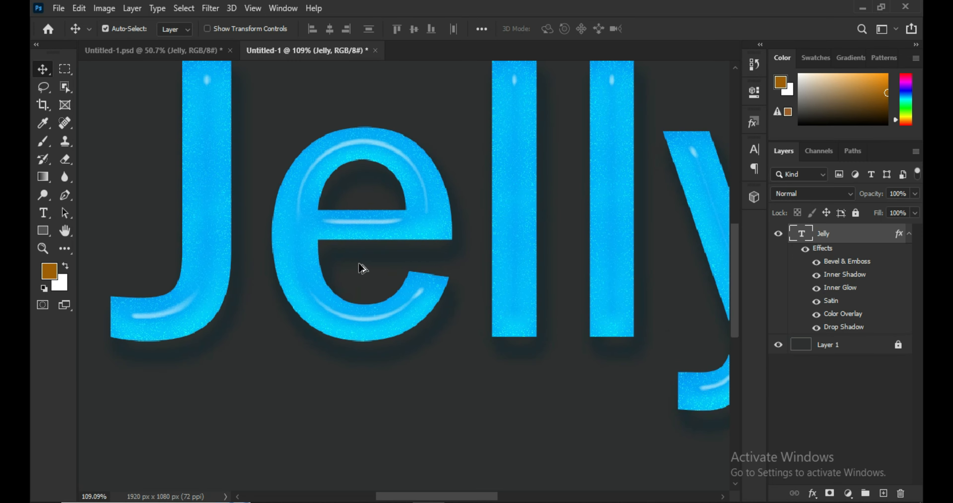
{"action": "scroll", "coordinate": [522, 266], "scroll_direction": "down", "scroll_amount": 2}
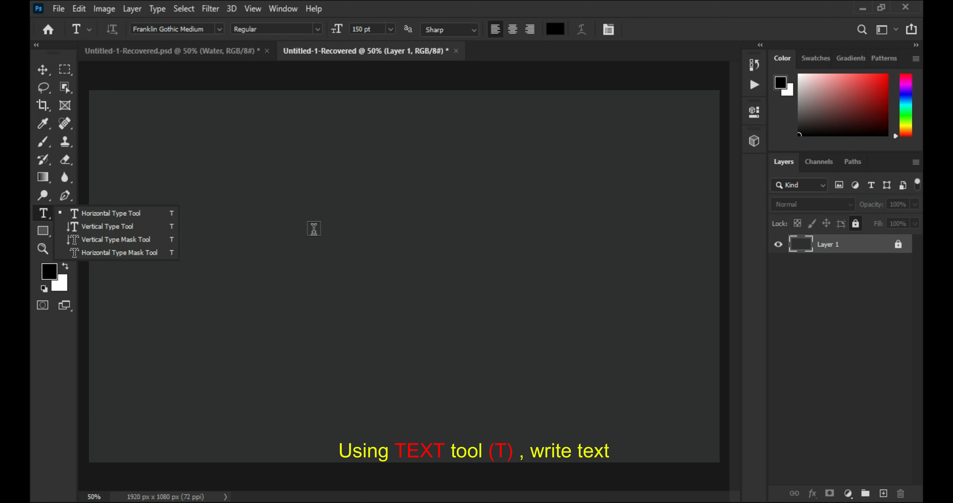
Step: Place the placeholder text Lorem Ipsum on the canvas, enlarge it to about 161% and move it towards the canvas's left edge
{"action": "left_click", "coordinate": [313, 229]}
{"action": "left_click", "coordinate": [43, 69]}
{"action": "left_click_drag", "start_coordinate": [449, 240], "coordinate": [377, 250]}
{"action": "key", "text": "ctrl+t"}
{"action": "left_click_drag", "start_coordinate": [533, 276], "coordinate": [706, 313]}
{"action": "left_click_drag", "start_coordinate": [616, 286], "coordinate": [461, 287]}
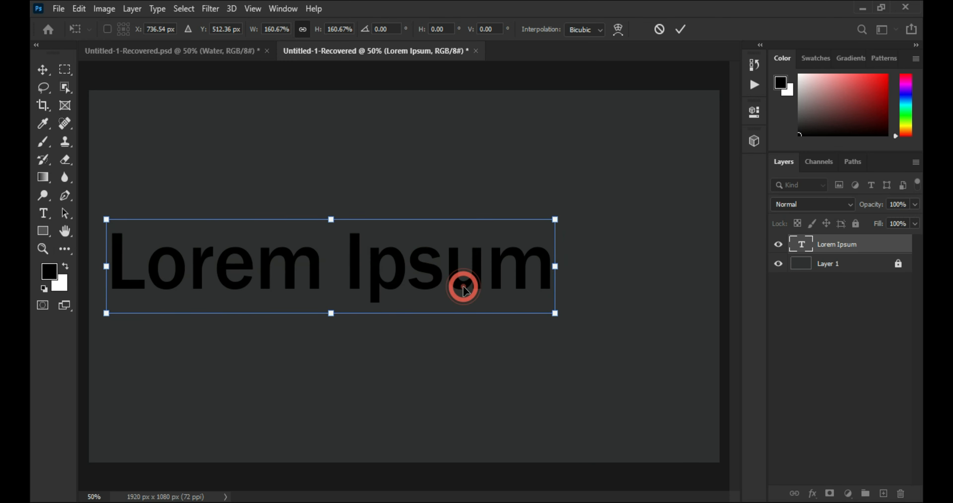
Step: Replace the placeholder text with "Water" and enlarge the word within the left half of the canvas
{"action": "double_click", "coordinate": [432, 275]}
{"action": "double_click", "coordinate": [436, 280]}
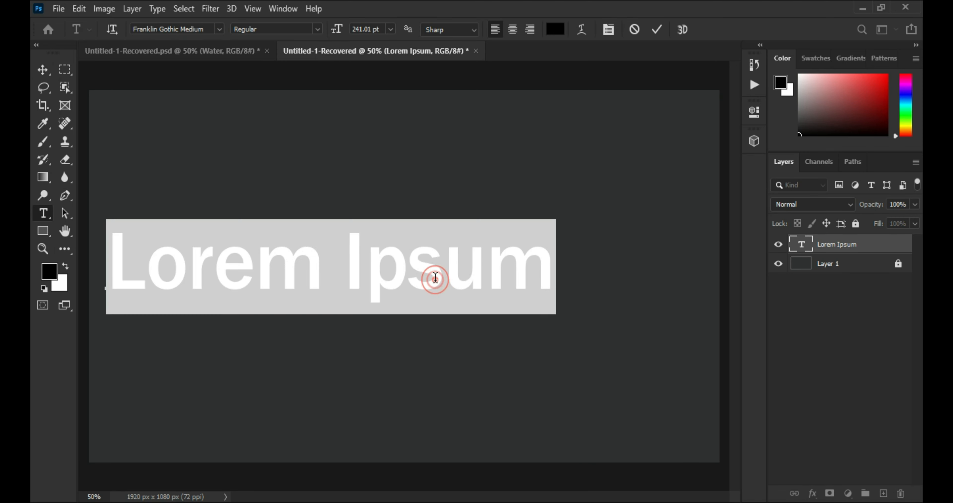
{"action": "type", "text": "Water"}
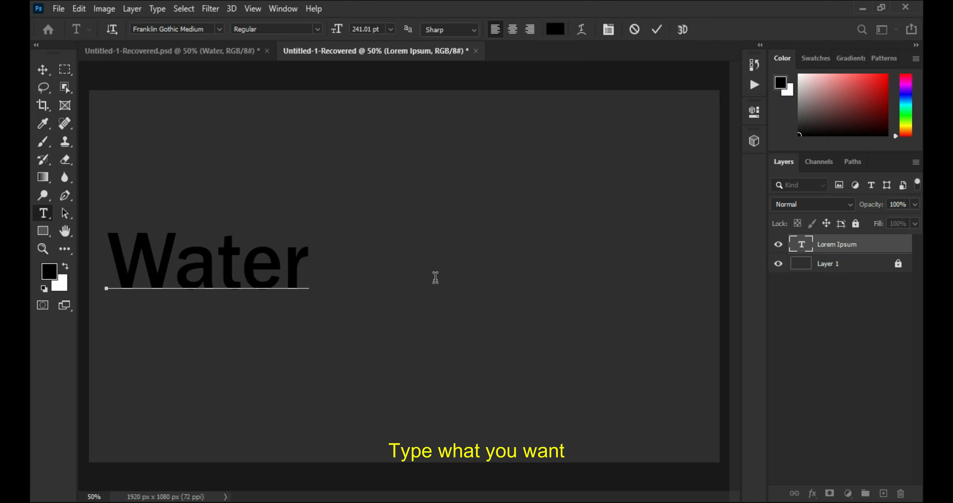
{"action": "left_click", "coordinate": [43, 70]}
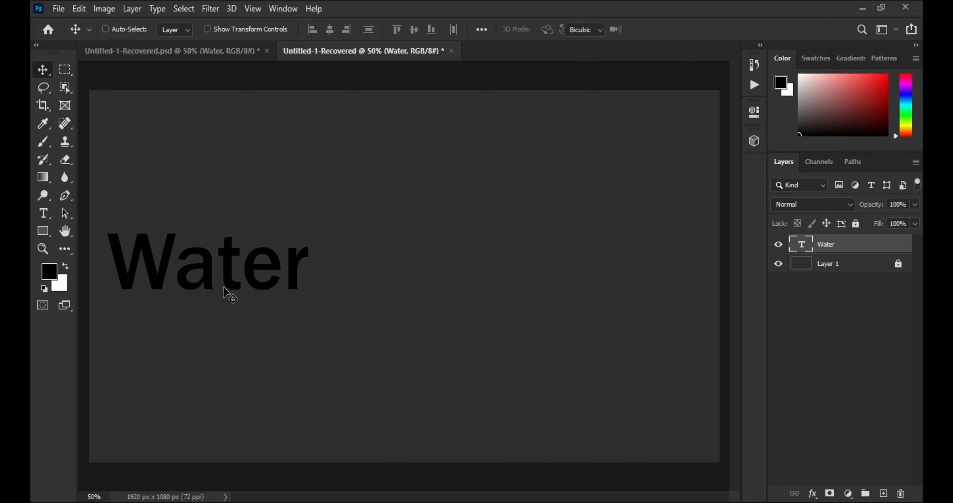
{"action": "key", "text": "ctrl+t"}
{"action": "left_click_drag", "start_coordinate": [329, 325], "coordinate": [377, 351]}
{"action": "left_click", "coordinate": [488, 389]}
Step: Add a default Bevel & Emboss to the Water text and set depth 136%, size 32 px and direction Up
{"action": "double_click", "coordinate": [874, 245]}
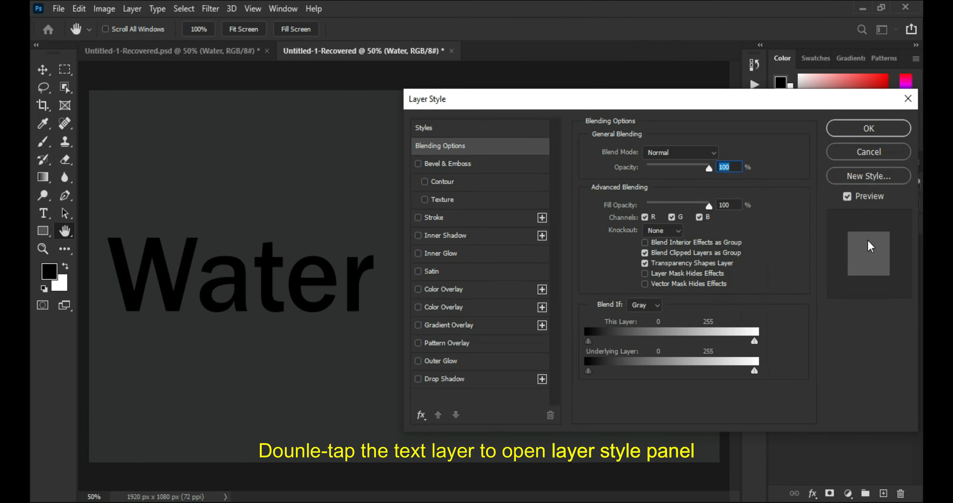
{"action": "left_click", "coordinate": [496, 165]}
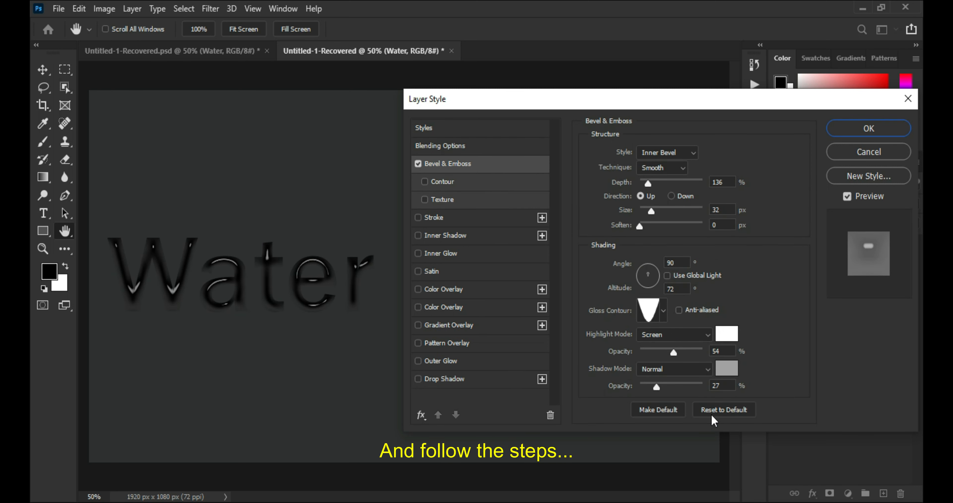
{"action": "left_click", "coordinate": [724, 409]}
{"action": "type", "text": "136"}
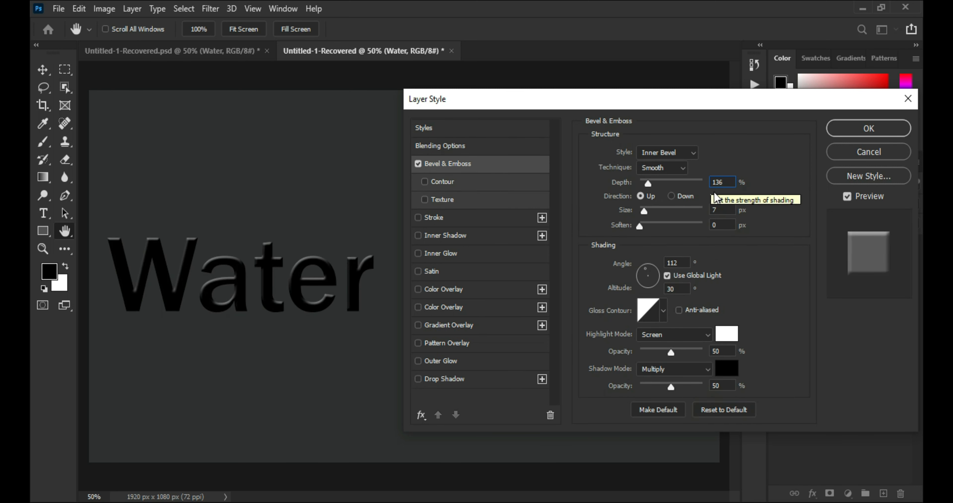
{"action": "double_click", "coordinate": [721, 210]}
{"action": "type", "text": "32"}
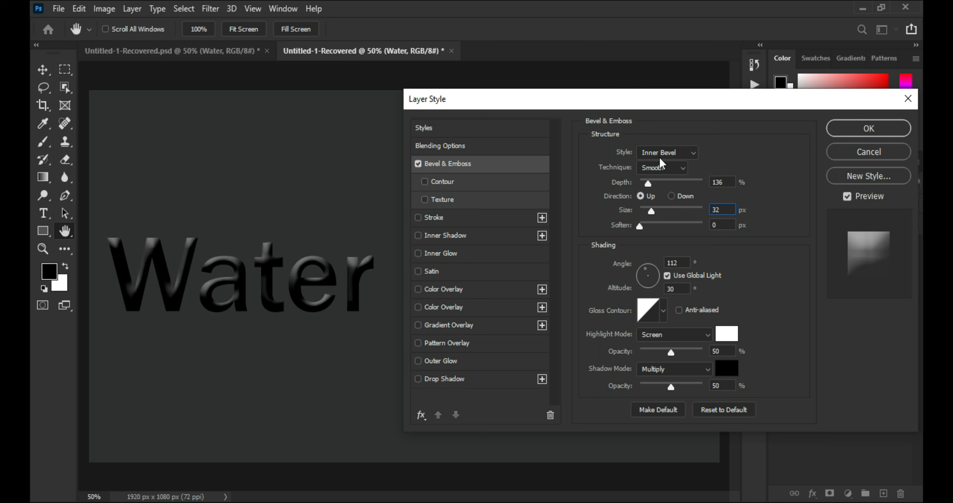
{"action": "left_click", "coordinate": [672, 196]}
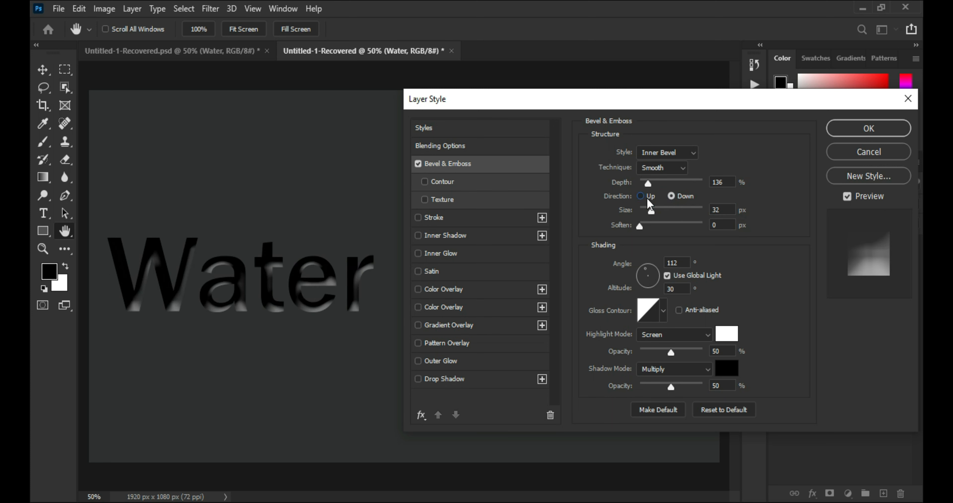
{"action": "left_click", "coordinate": [641, 196]}
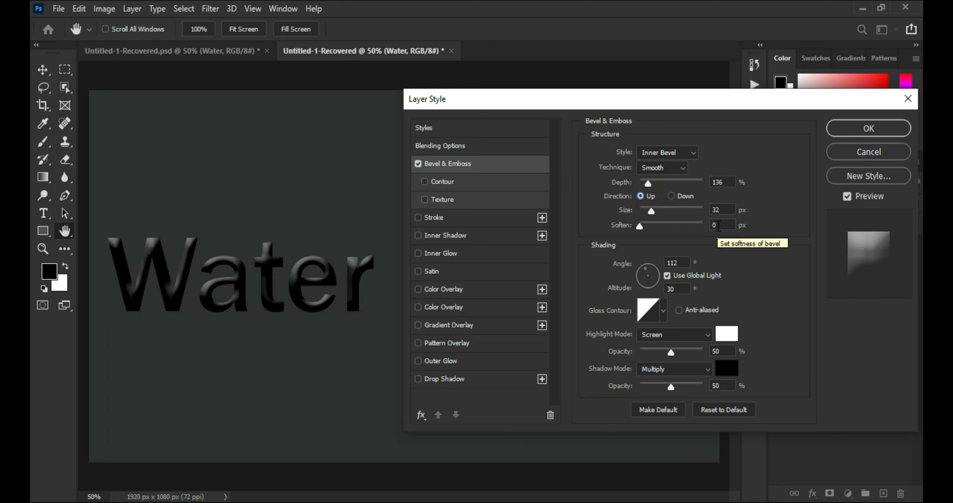
Step: Turn off global light for the bevel, with a 90° angle and a 72° altitude
{"action": "left_click", "coordinate": [668, 276]}
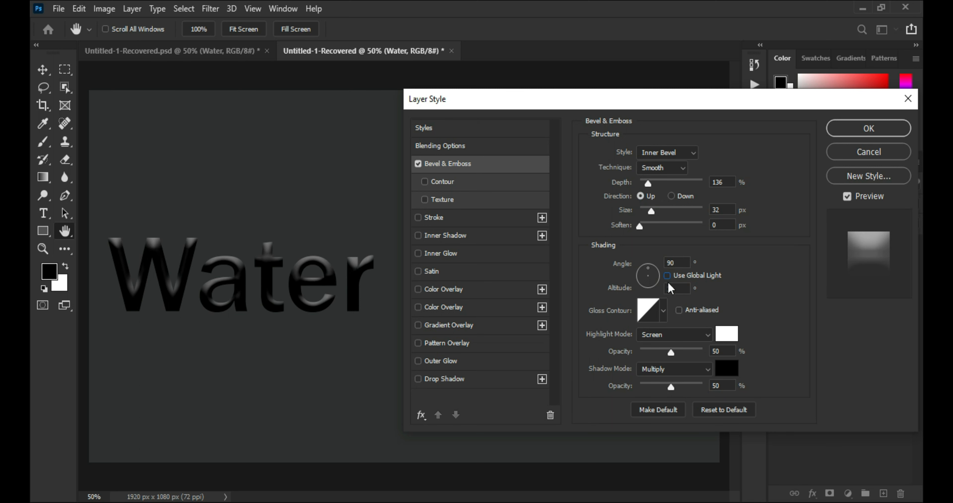
{"action": "double_click", "coordinate": [674, 289]}
{"action": "type", "text": "90"}
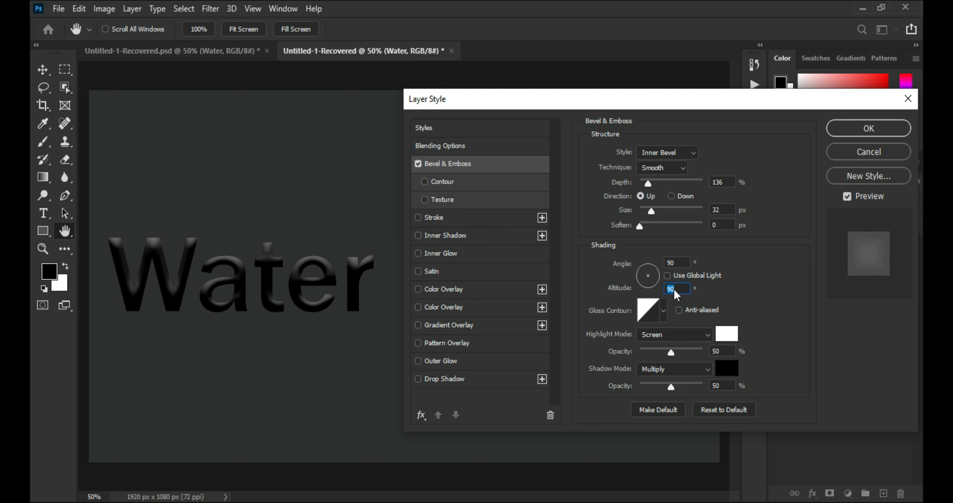
{"action": "type", "text": "72"}
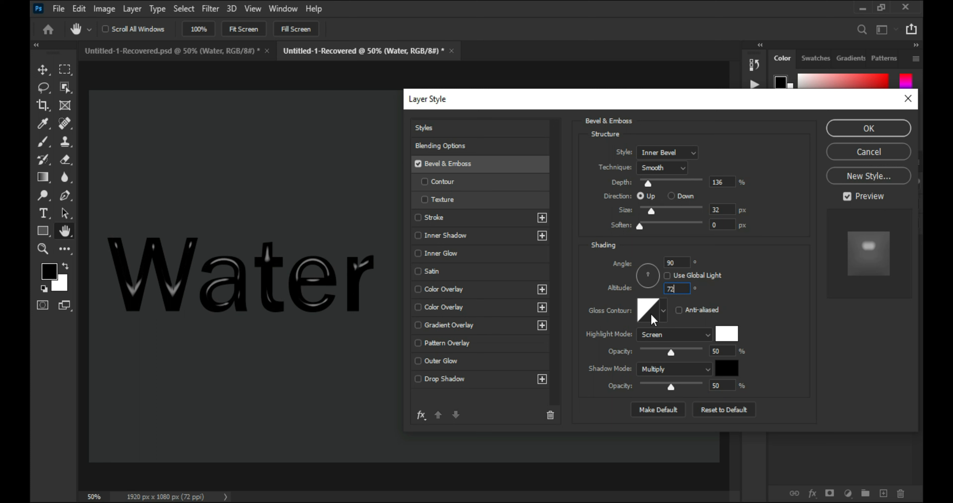
Step: Choose the inverted cone gloss contour for the bevel and set its highlight opacity to 54%
{"action": "left_click", "coordinate": [662, 312]}
{"action": "left_click", "coordinate": [604, 343]}
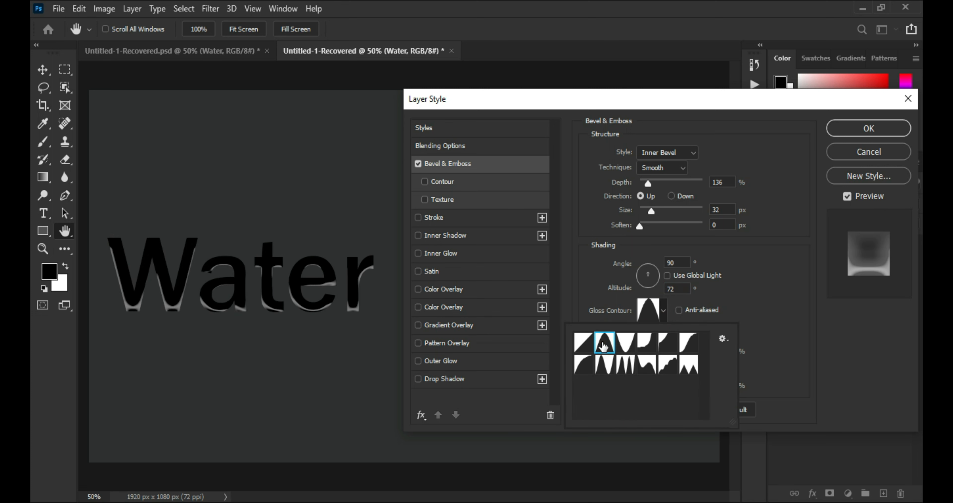
{"action": "left_click", "coordinate": [626, 343]}
{"action": "left_click", "coordinate": [722, 291]}
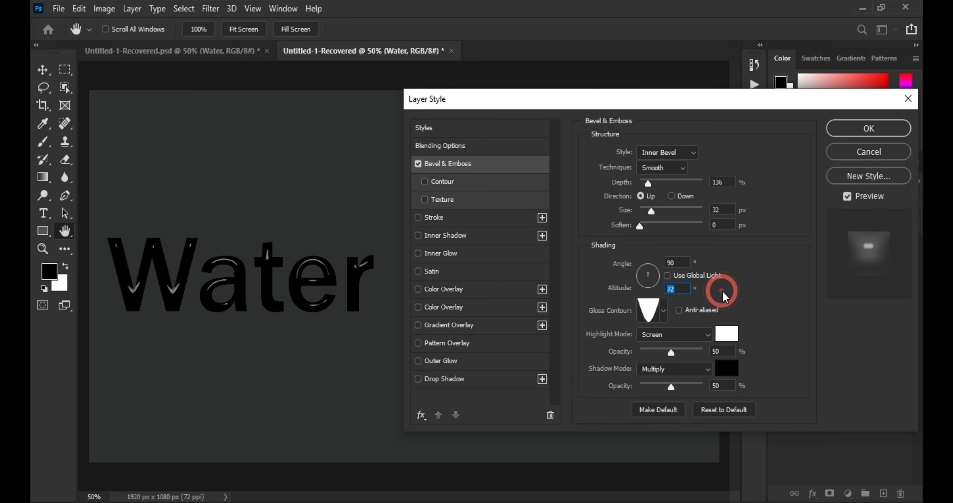
{"action": "double_click", "coordinate": [722, 351]}
{"action": "type", "text": "54"}
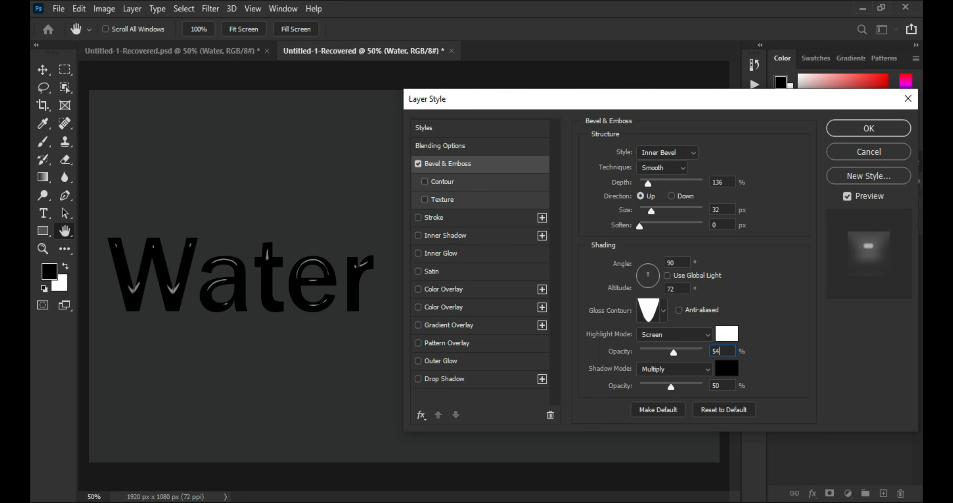
Step: Set the bevel's shadow colour to neutral grey with hue 0, saturation 0% and brightness 56%, and its shadow opacity to 41%
{"action": "left_click", "coordinate": [697, 370]}
{"action": "left_click", "coordinate": [767, 327]}
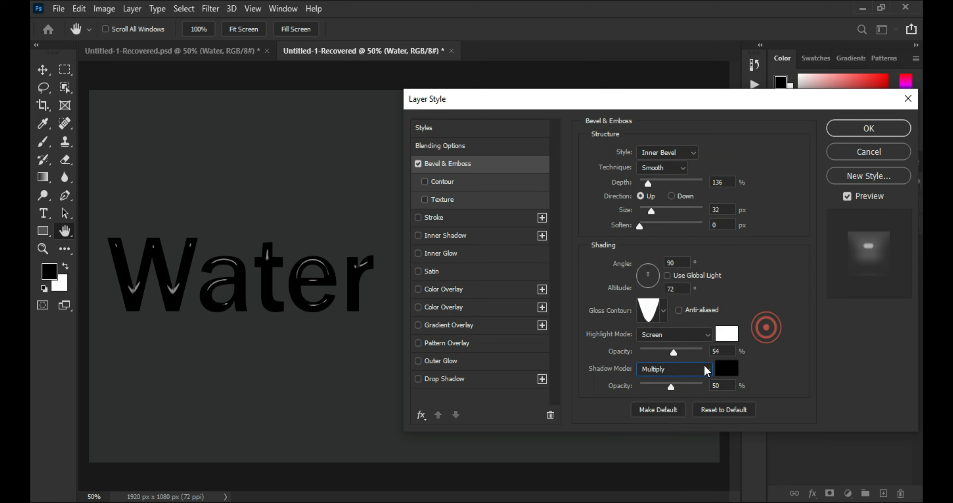
{"action": "left_click", "coordinate": [728, 369]}
{"action": "left_click_drag", "start_coordinate": [366, 181], "coordinate": [291, 156]}
{"action": "left_click", "coordinate": [279, 151]}
{"action": "left_click", "coordinate": [306, 153]}
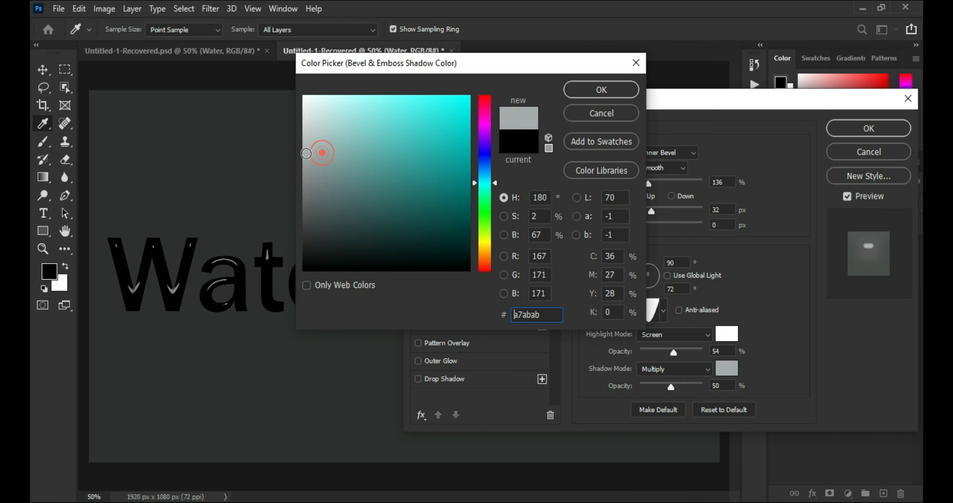
{"action": "left_click_drag", "start_coordinate": [548, 198], "coordinate": [522, 234]}
{"action": "type", "text": "0056"}
{"action": "key", "text": "Return"}
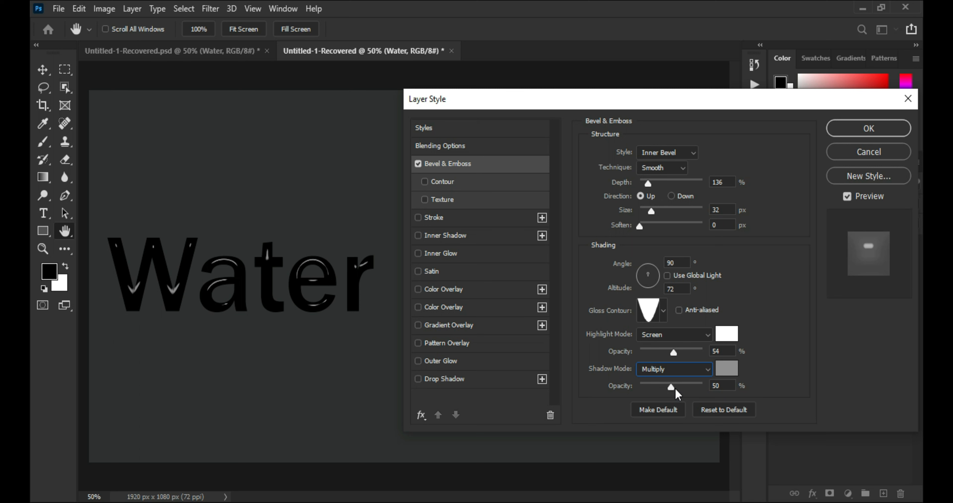
{"action": "left_click_drag", "start_coordinate": [675, 389], "coordinate": [666, 388]}
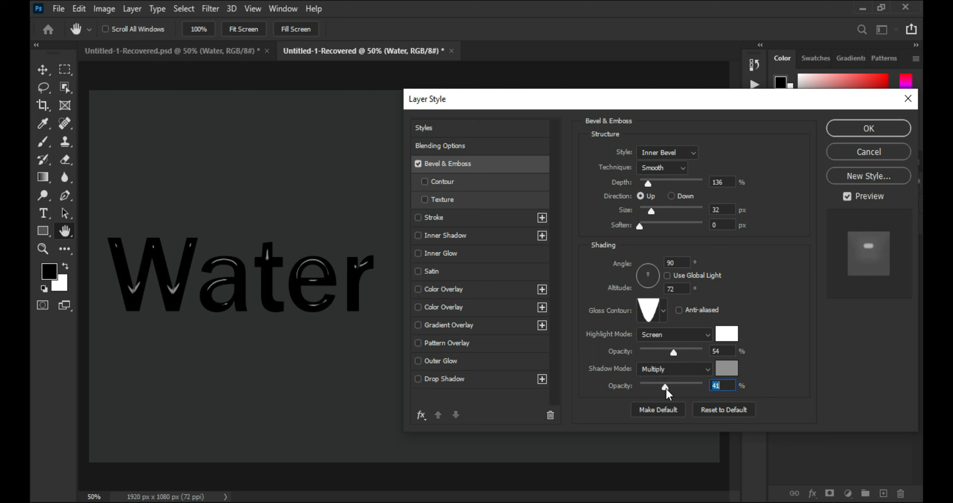
Step: Enable Satin with default settings, set its blend mode to Color Dodge and choose grey 909090 as its colour
{"action": "left_click", "coordinate": [470, 272]}
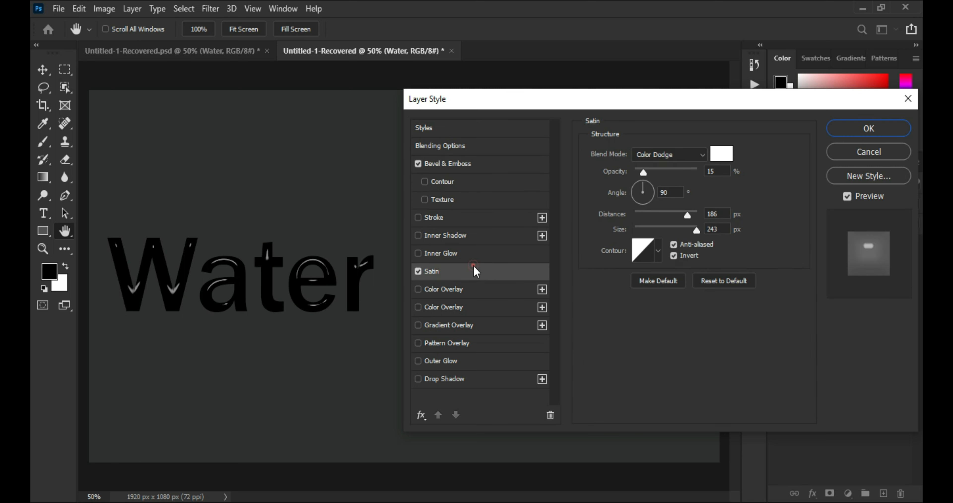
{"action": "left_click", "coordinate": [723, 281]}
{"action": "left_click", "coordinate": [696, 155]}
{"action": "left_click", "coordinate": [652, 280]}
{"action": "left_click", "coordinate": [722, 153]}
{"action": "left_click", "coordinate": [309, 199]}
{"action": "mouse_move", "coordinate": [309, 199]}
{"action": "left_mouse_down"}
{"action": "mouse_move", "coordinate": [290, 200]}
{"action": "mouse_move", "coordinate": [280, 168]}
{"action": "left_mouse_up"}
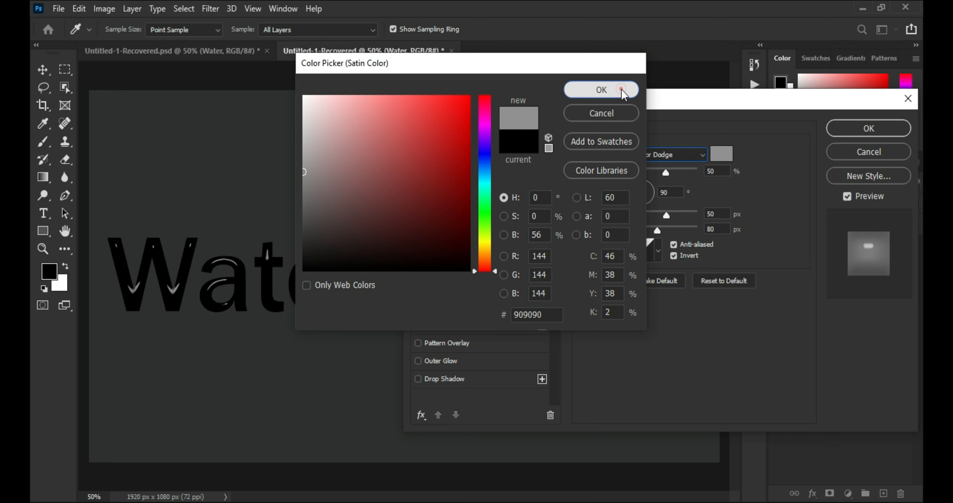
Step: Confirm the satin colour and set the satin distance to 186 px and its size to 243 px
{"action": "left_click", "coordinate": [602, 90]}
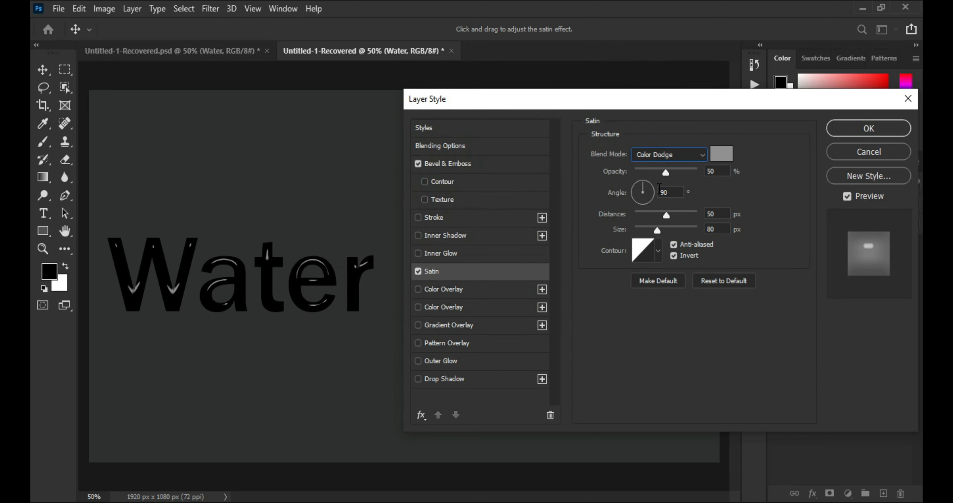
{"action": "left_click", "coordinate": [722, 211]}
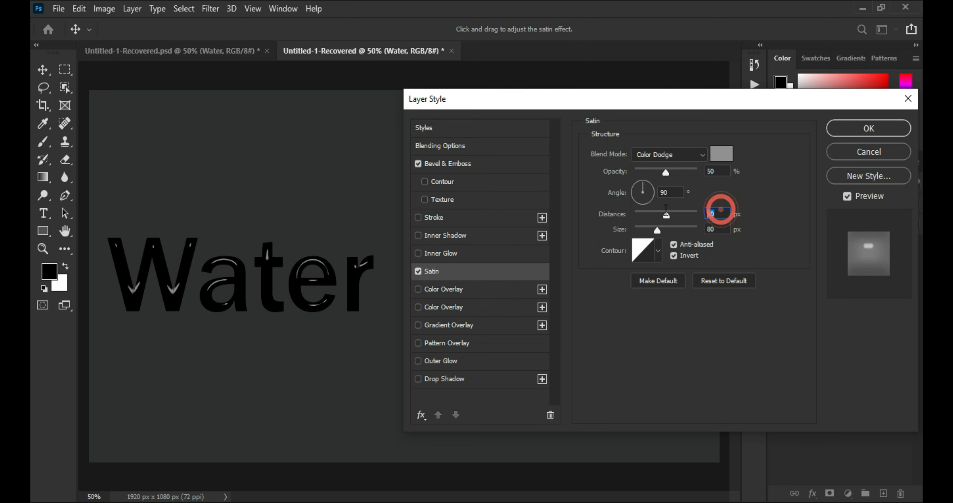
{"action": "type", "text": "186"}
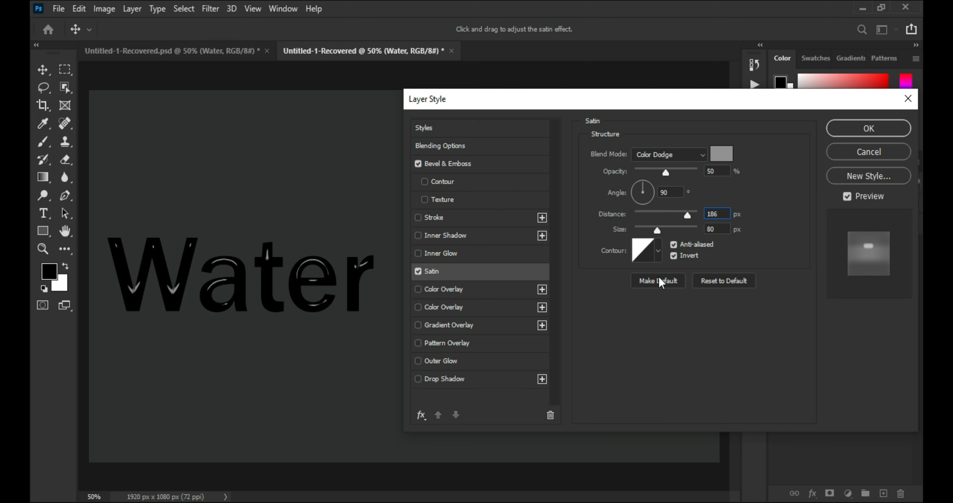
{"action": "left_click", "coordinate": [692, 211]}
{"action": "type", "text": "186"}
{"action": "double_click", "coordinate": [718, 229]}
{"action": "type", "text": "200"}
{"action": "key", "text": "BackSpace"}
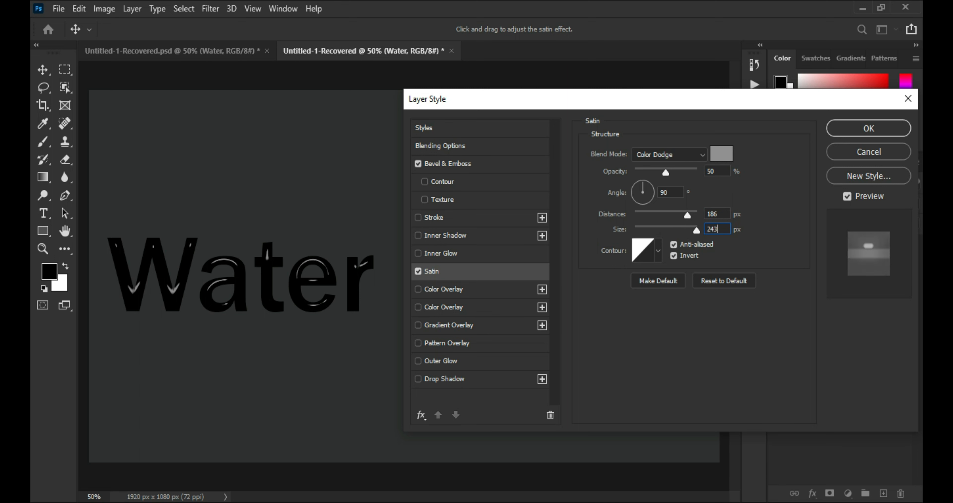
Step: Enable the first Color Overlay and sample the dark background colour 2f3030 from the canvas as its colour
{"action": "left_click", "coordinate": [462, 289]}
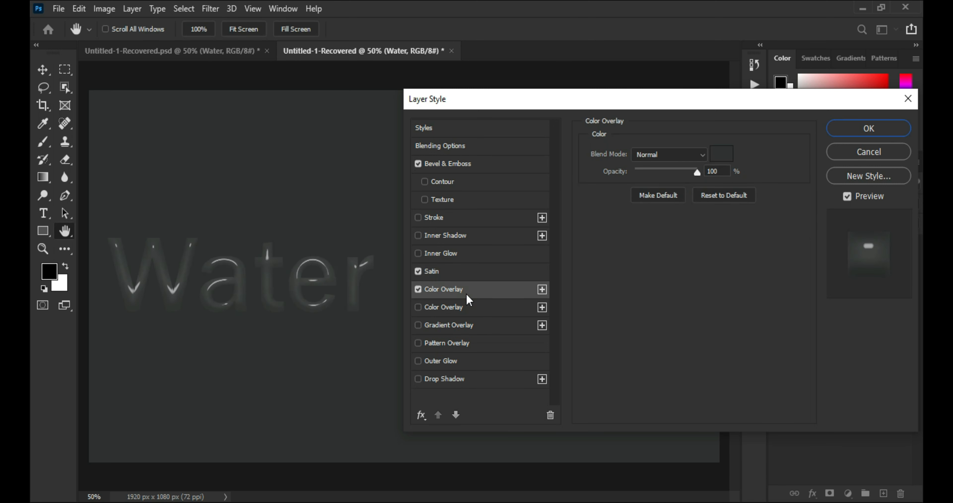
{"action": "left_click", "coordinate": [722, 153]}
{"action": "mouse_move", "coordinate": [353, 227]}
{"action": "left_mouse_down"}
{"action": "mouse_move", "coordinate": [283, 214]}
{"action": "mouse_move", "coordinate": [262, 193]}
{"action": "mouse_move", "coordinate": [258, 164]}
{"action": "left_mouse_up"}
{"action": "left_click", "coordinate": [311, 198]}
{"action": "left_click_drag", "start_coordinate": [254, 203], "coordinate": [198, 186]}
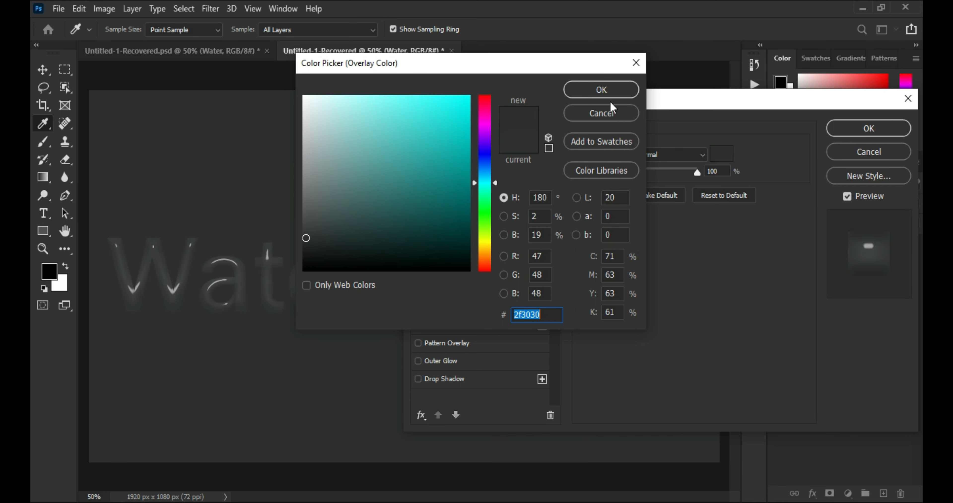
{"action": "left_click", "coordinate": [600, 95]}
Step: Change the bevel's shadow mode to Normal and set its shadow opacity to 28%
{"action": "left_click", "coordinate": [491, 271]}
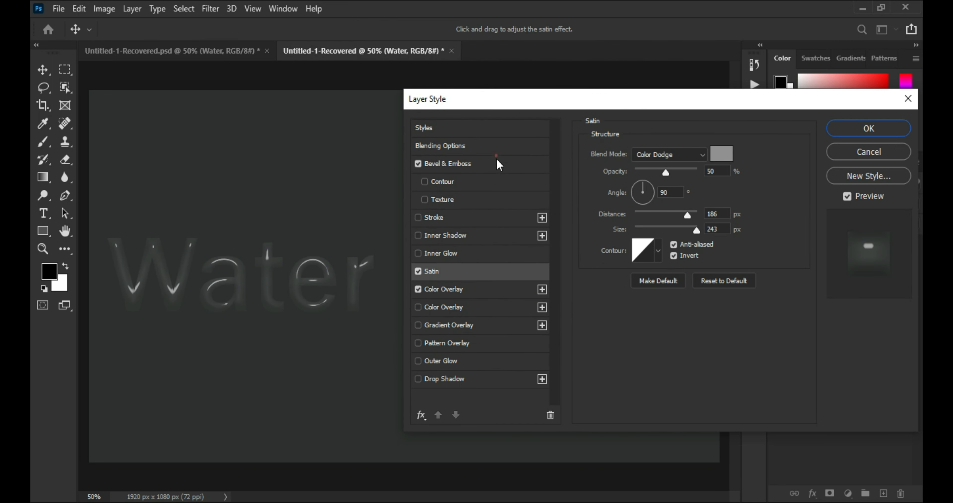
{"action": "left_click", "coordinate": [498, 165]}
{"action": "mouse_move", "coordinate": [660, 390]}
{"action": "left_mouse_down"}
{"action": "mouse_move", "coordinate": [642, 387]}
{"action": "mouse_move", "coordinate": [674, 390]}
{"action": "left_mouse_up"}
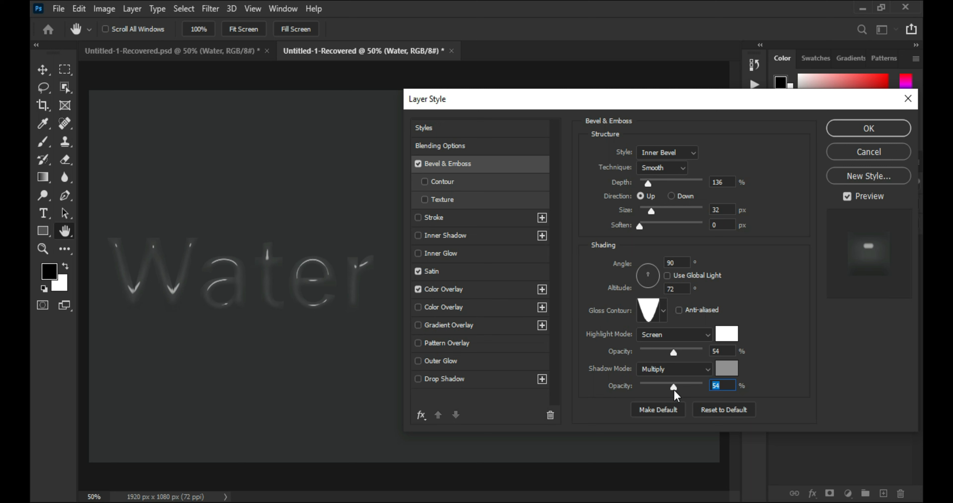
{"action": "left_click", "coordinate": [674, 368]}
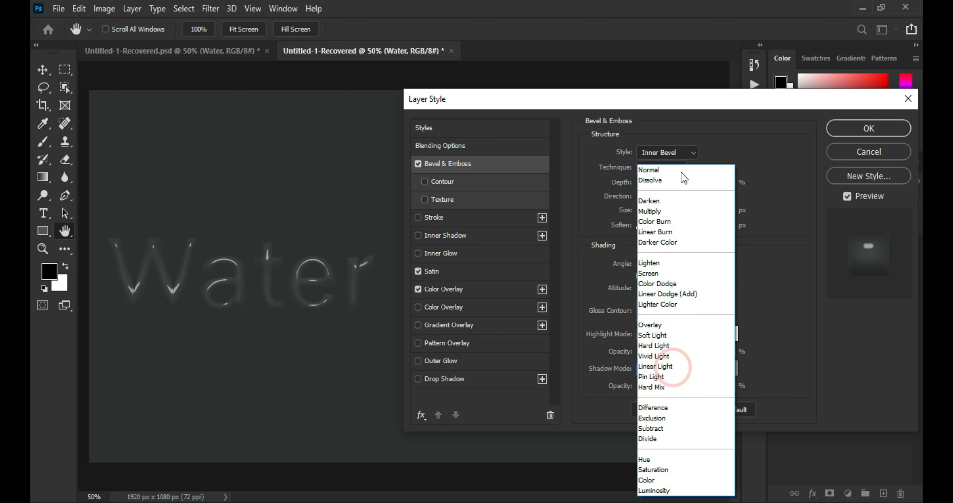
{"action": "left_click", "coordinate": [681, 175]}
{"action": "left_click_drag", "start_coordinate": [674, 387], "coordinate": [708, 387]}
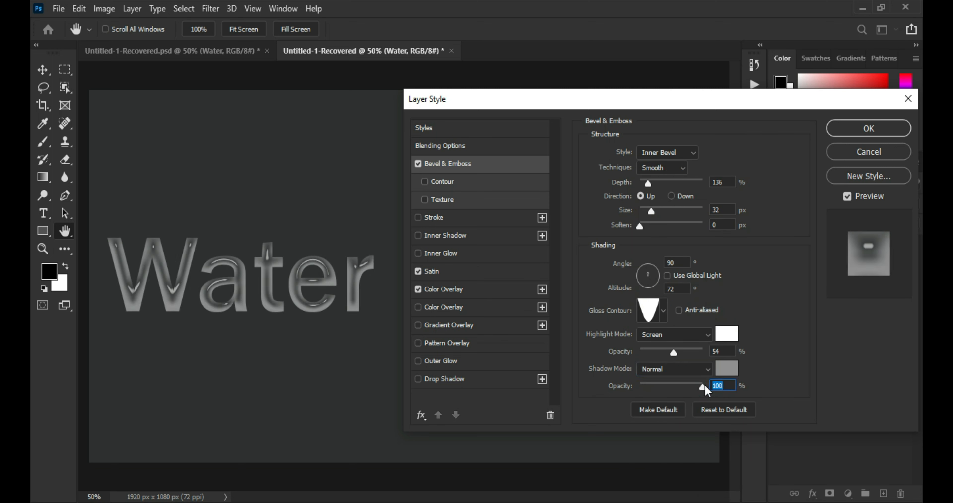
{"action": "type", "text": "25"}
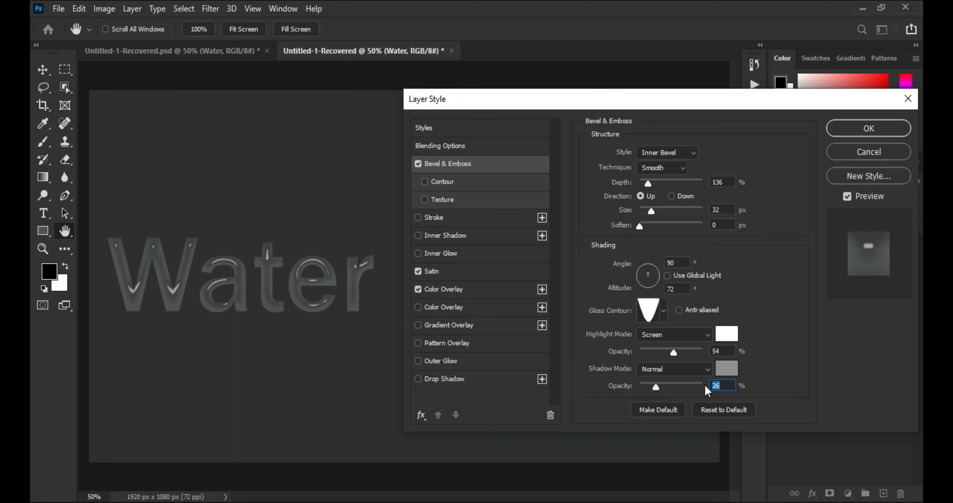
Step: Add a drop shadow with distance 22 px, size 28 px and the cone contour, and apply the layer style
{"action": "left_click", "coordinate": [492, 379]}
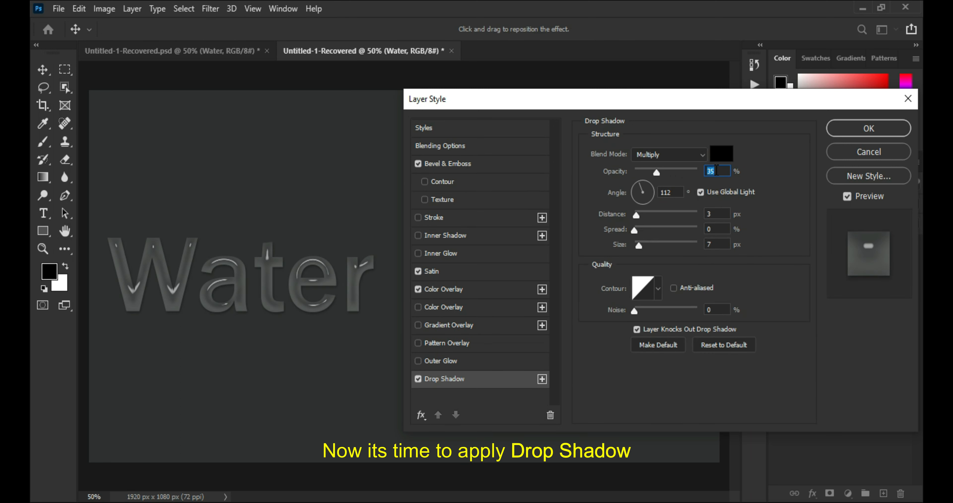
{"action": "left_click", "coordinate": [718, 213]}
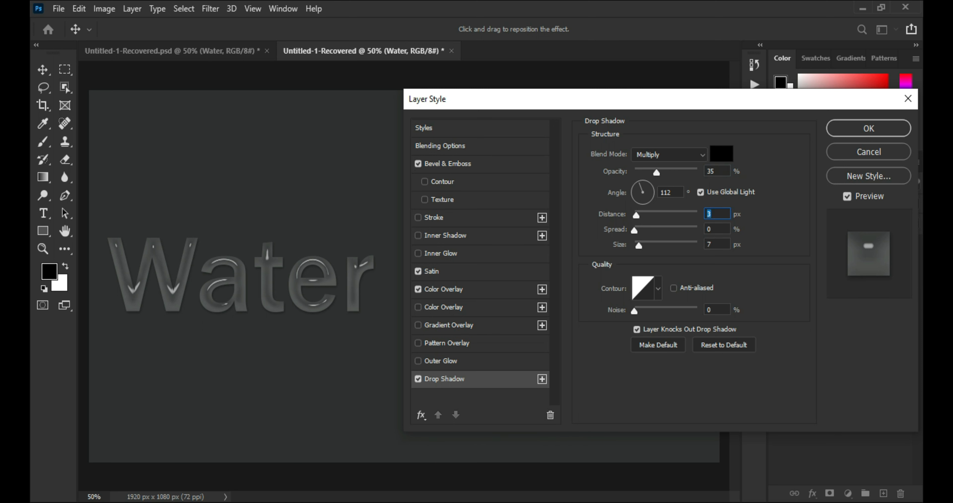
{"action": "type", "text": "22"}
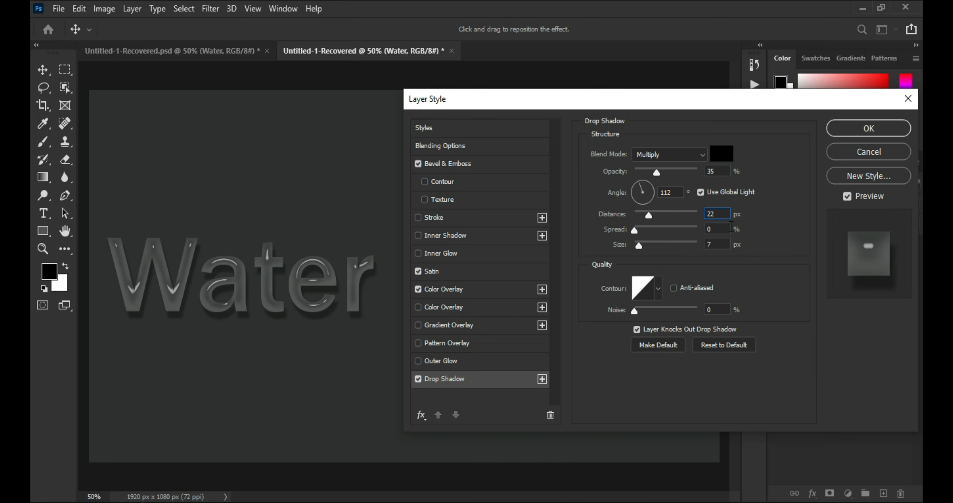
{"action": "left_click", "coordinate": [719, 247]}
{"action": "left_click", "coordinate": [658, 289]}
{"action": "left_click", "coordinate": [597, 325]}
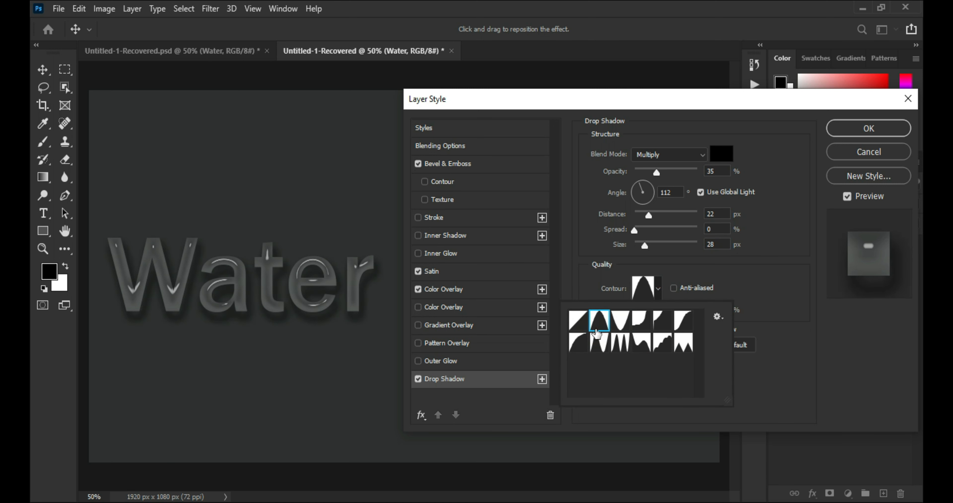
{"action": "left_click", "coordinate": [769, 401]}
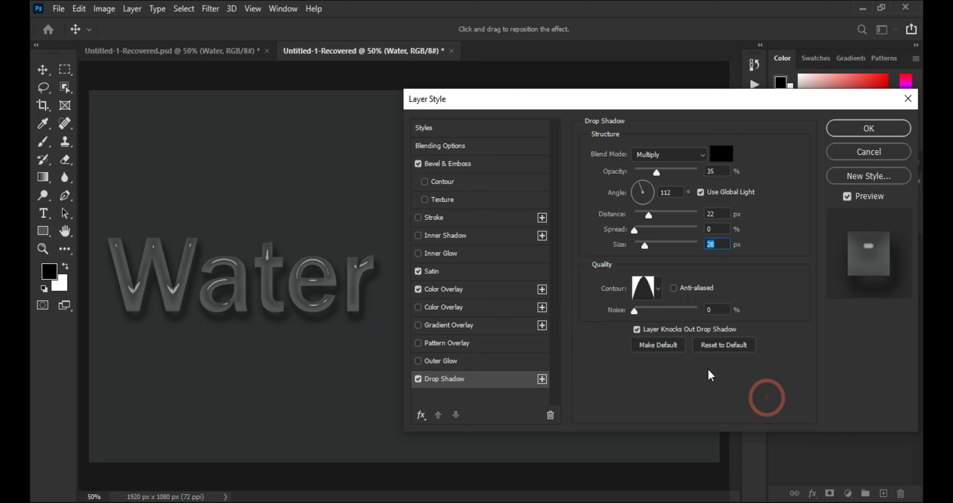
{"action": "left_click", "coordinate": [841, 131]}
Step: Set the Water layer's bevel highlight opacity to 41%, and move the text near the centre of the canvas
{"action": "double_click", "coordinate": [862, 247]}
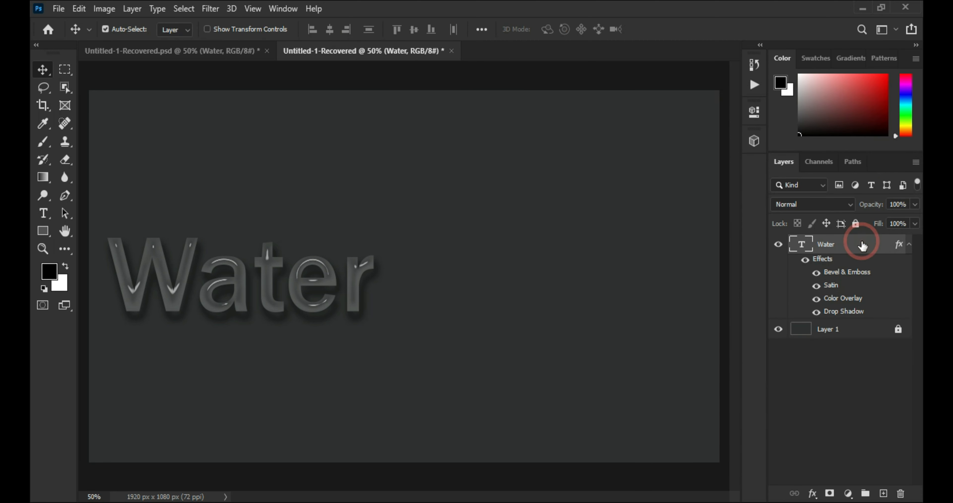
{"action": "left_click", "coordinate": [519, 161]}
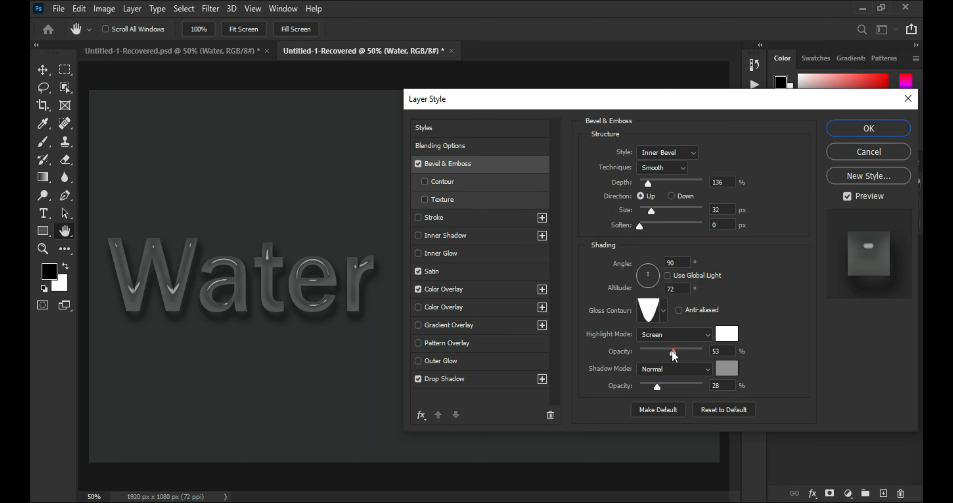
{"action": "left_click_drag", "start_coordinate": [662, 352], "coordinate": [666, 352]}
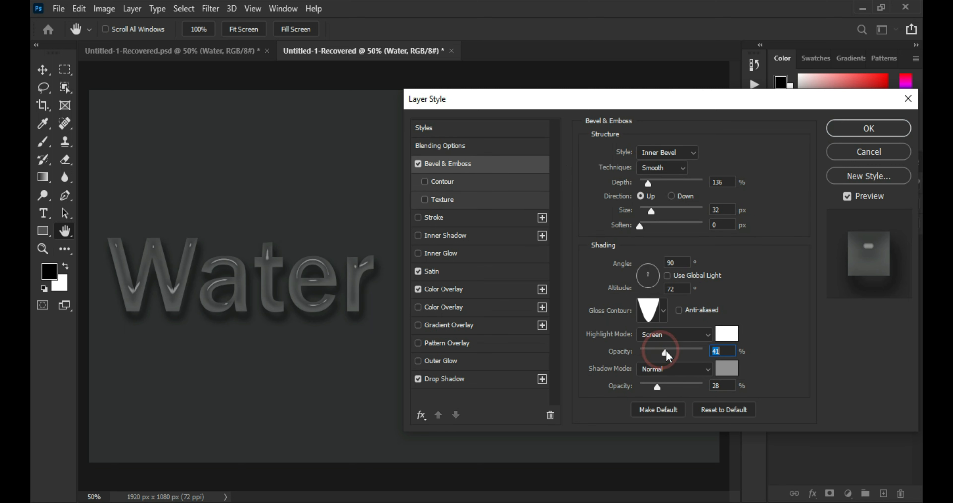
{"action": "left_click", "coordinate": [864, 125]}
{"action": "left_click_drag", "start_coordinate": [327, 288], "coordinate": [469, 255]}
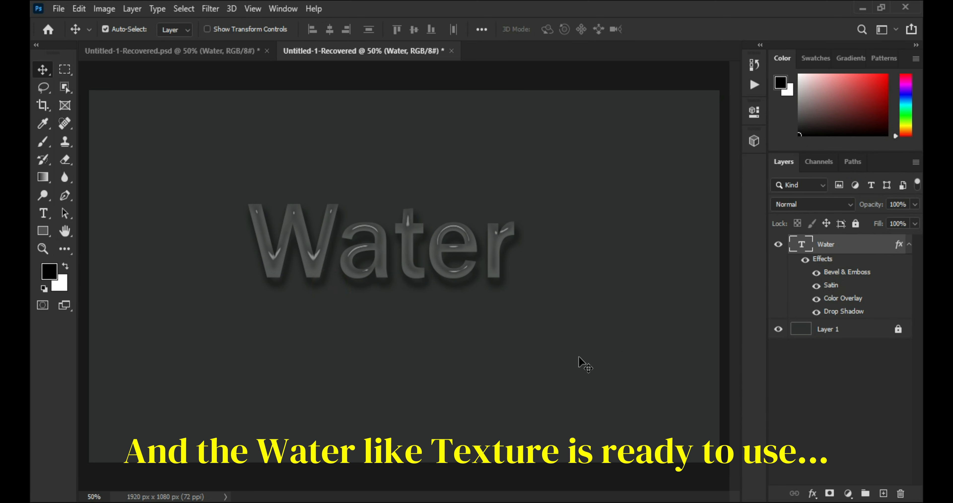